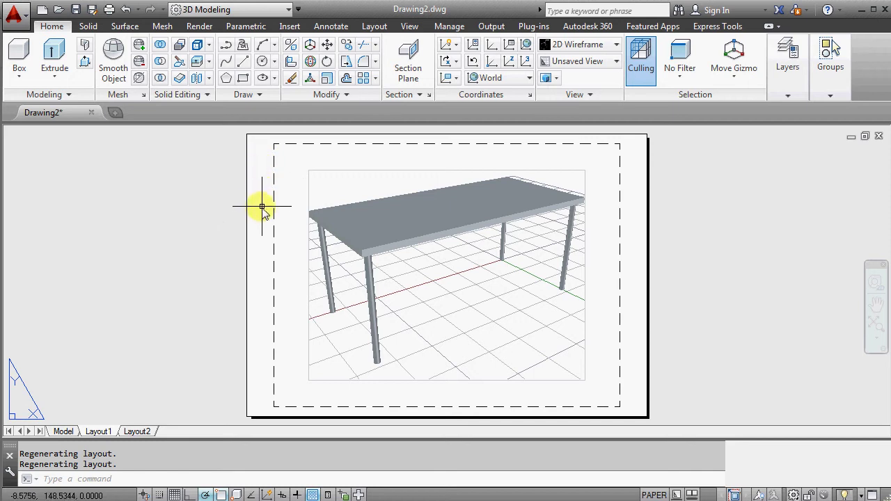
Step: Modify the Layout1 page setup to plot on the \\kunto3print\TOSHIBAPCL printer
left_click(495, 30)
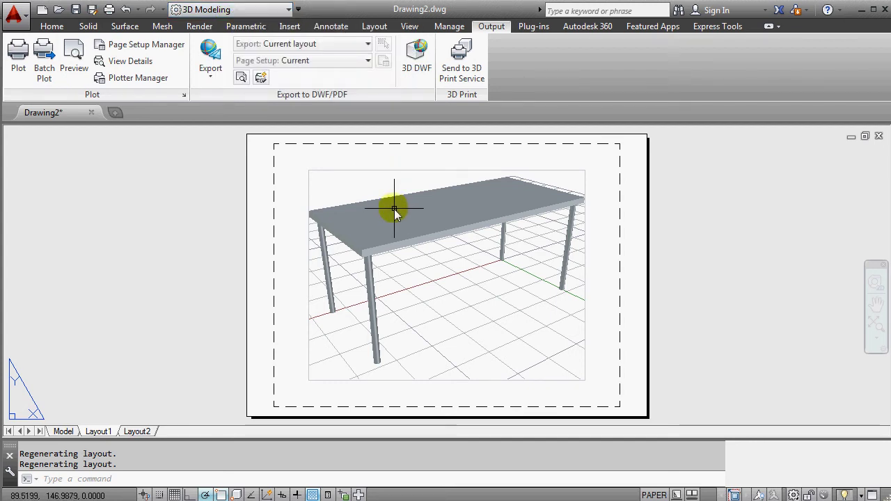
left_click(138, 46)
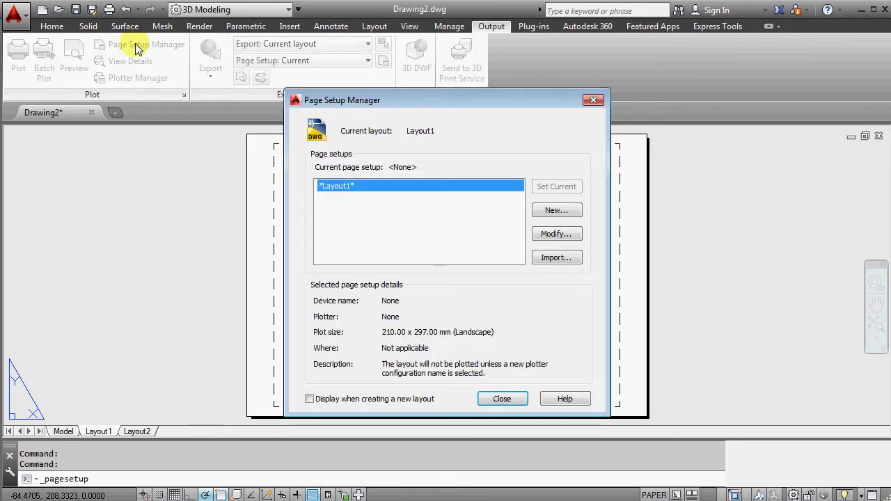
left_click(553, 236)
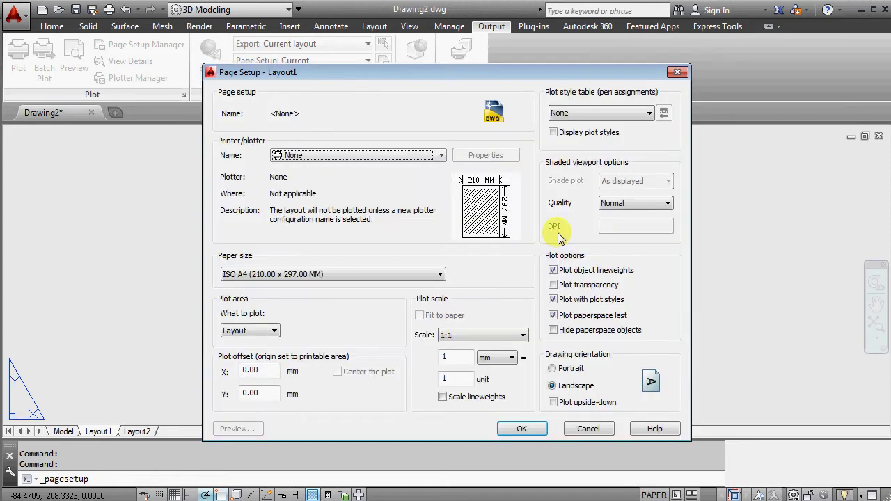
left_click(439, 156)
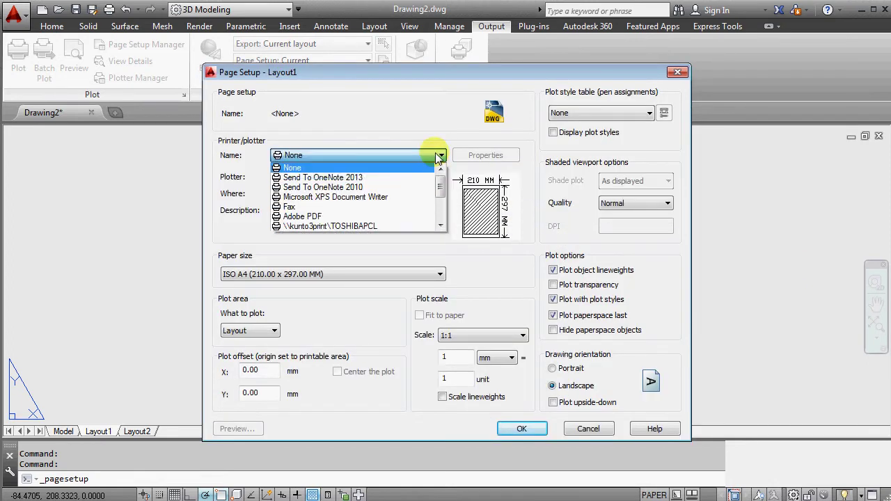
left_click(374, 225)
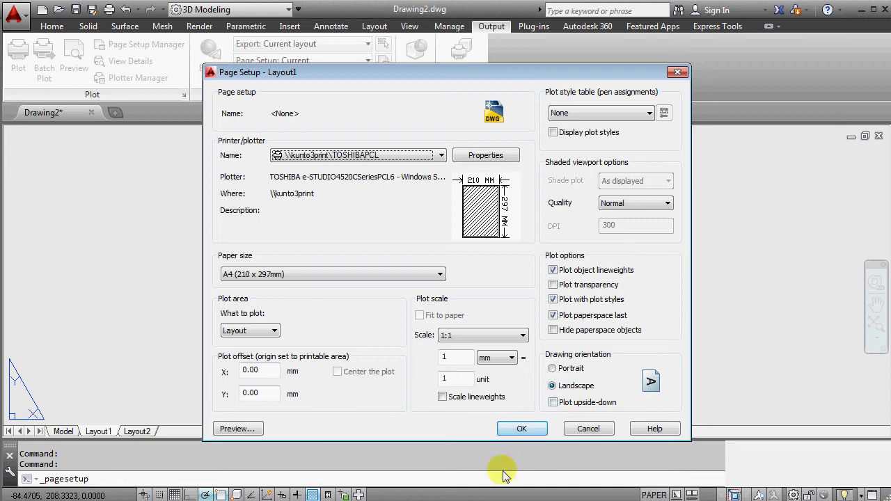
left_click(521, 430)
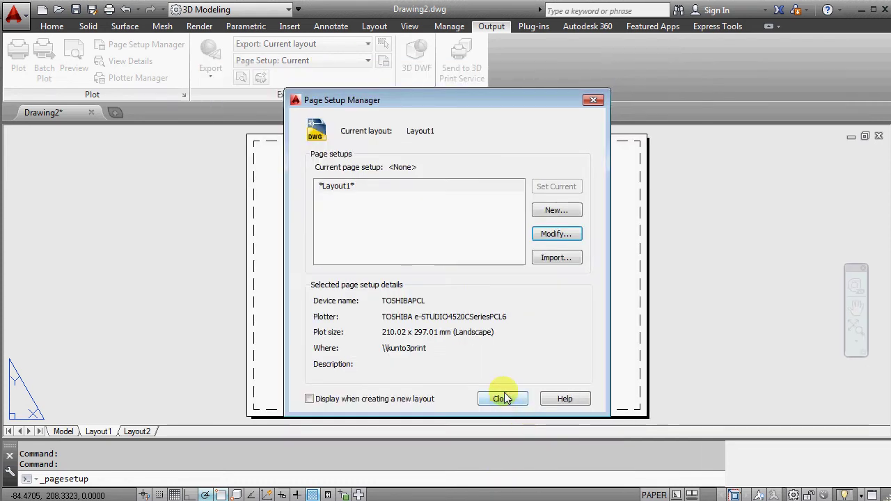
left_click(505, 398)
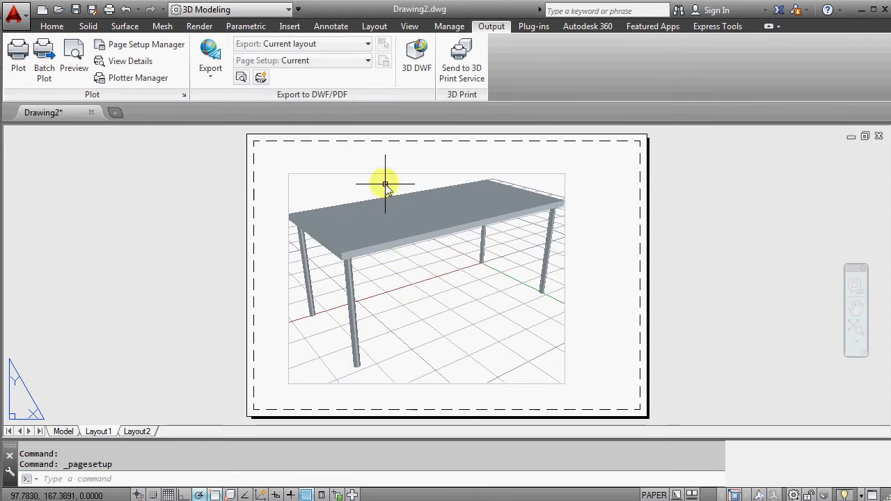
Step: Activate the layout viewport and switch its table view to parallel projection and the Front view
double_click(409, 273)
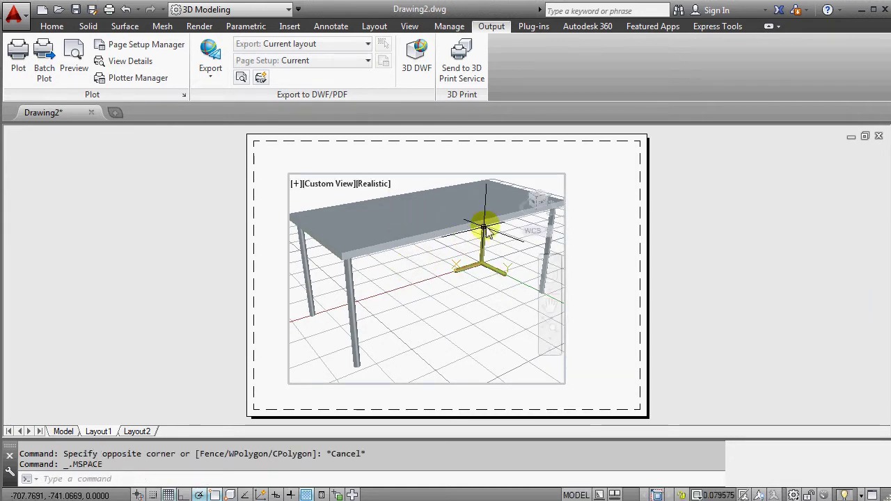
right_click(542, 204)
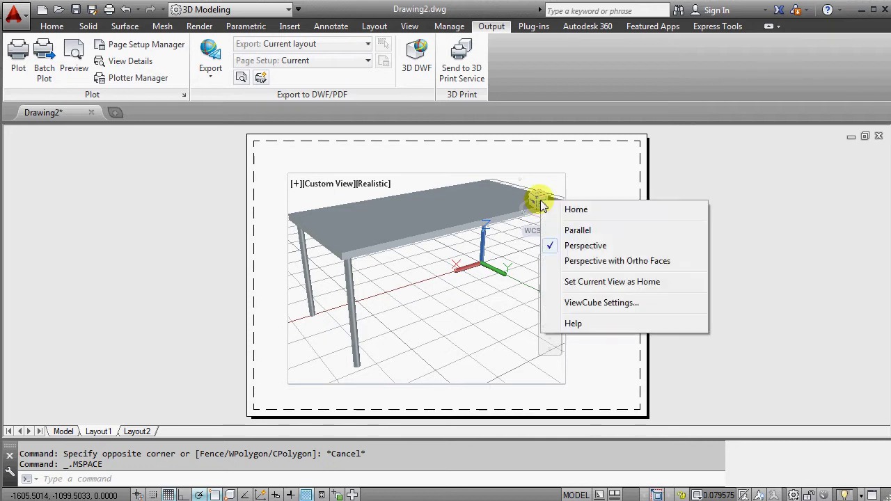
left_click(579, 231)
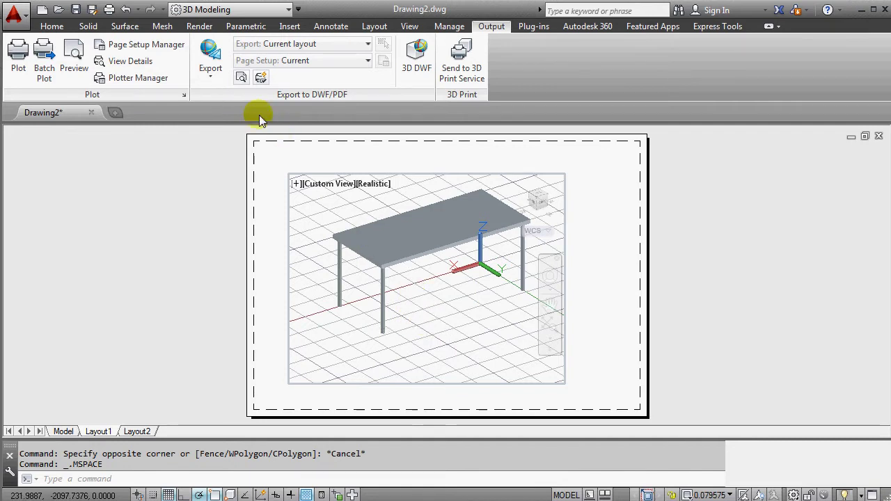
left_click(410, 27)
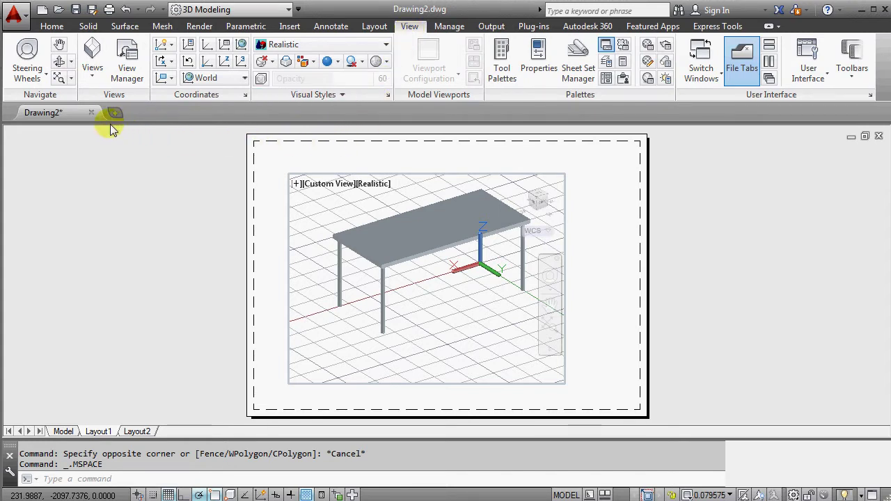
left_click(93, 69)
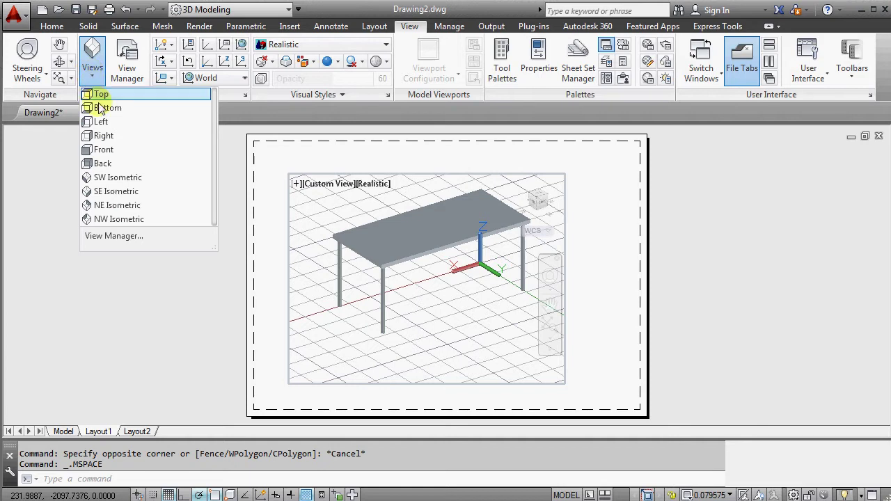
left_click(103, 151)
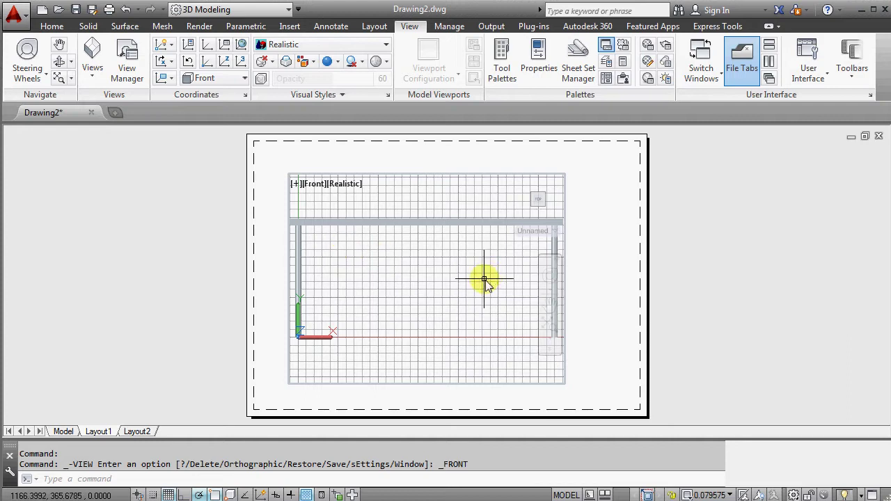
Step: Set the front-view viewport scale to 1:10, lock the viewport and return to paper space
left_click(730, 493)
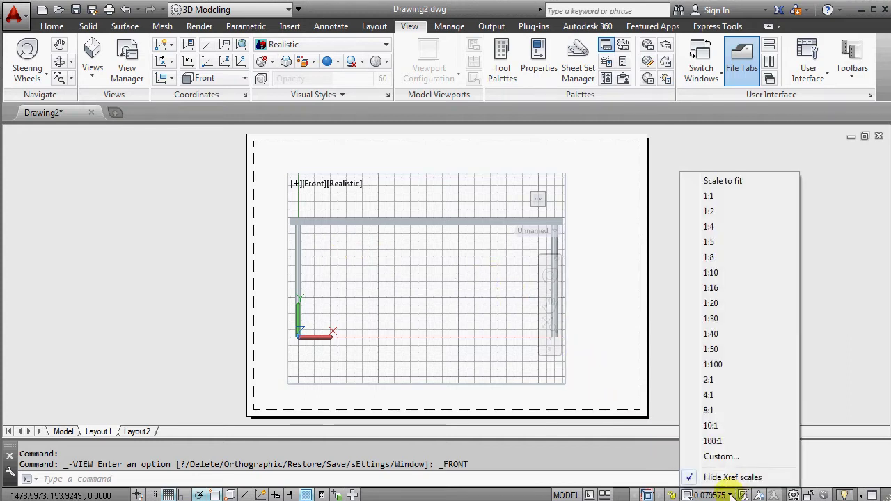
left_click(718, 274)
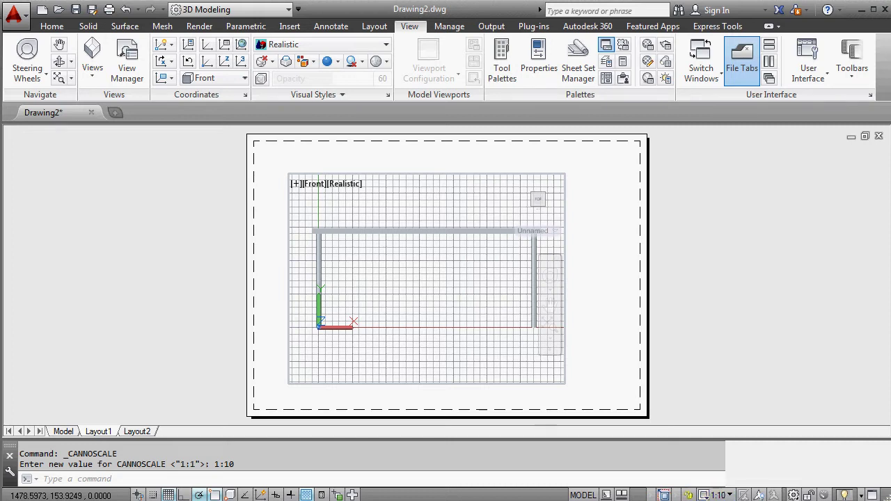
left_click(688, 494)
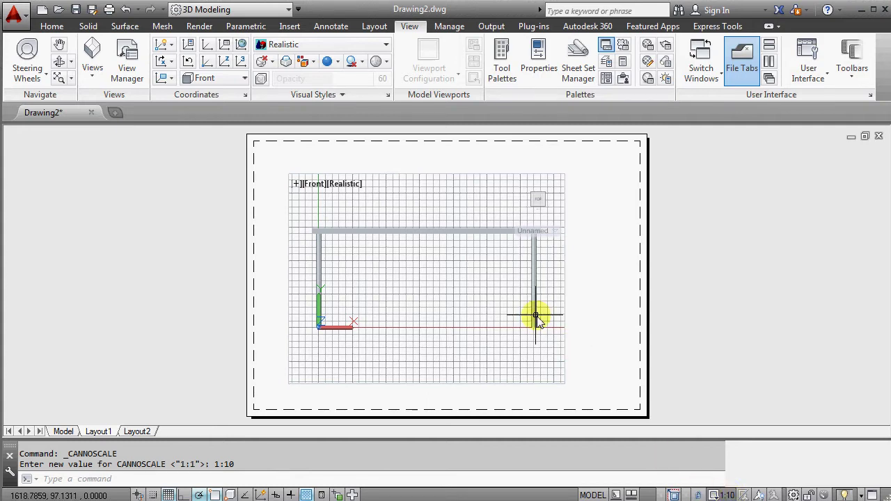
double_click(681, 245)
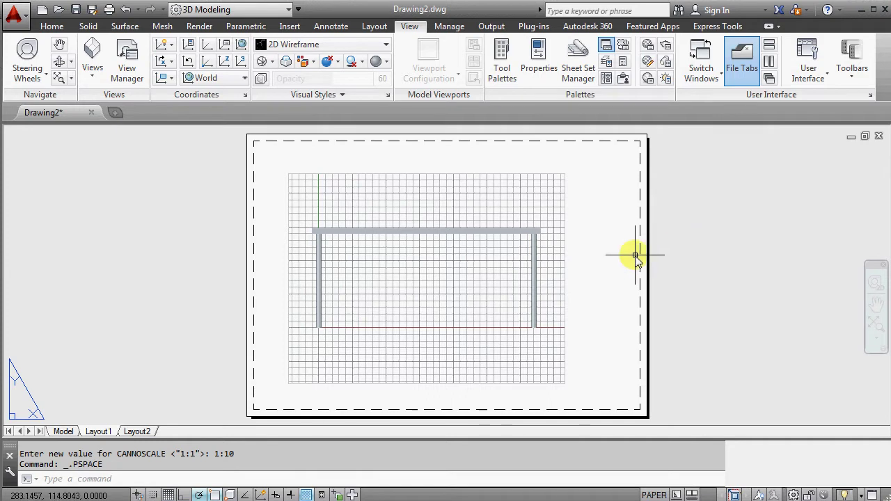
Step: Shrink the front-view viewport by its lower-right and upper-left corners so its border fits closely around the table
left_click(563, 383)
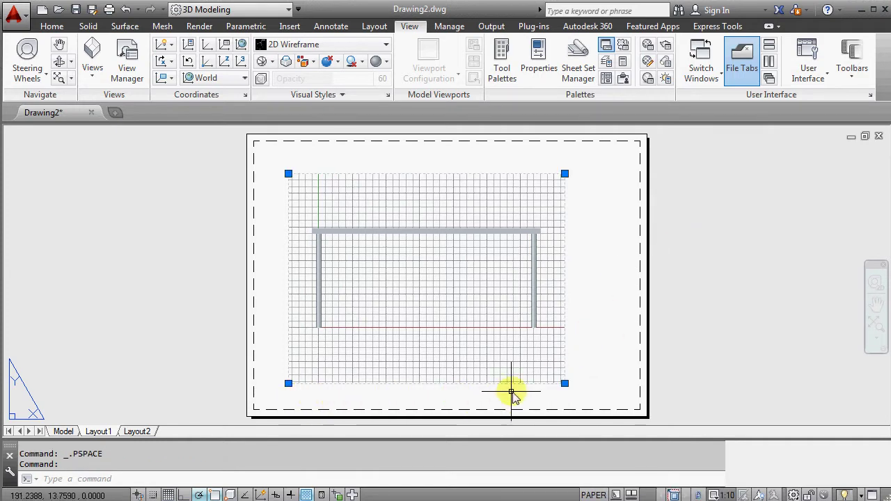
left_click(565, 384)
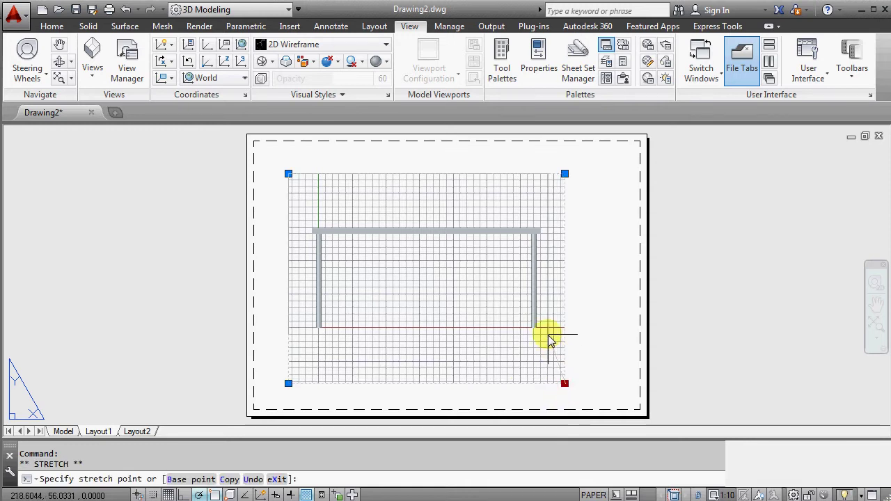
left_click(546, 335)
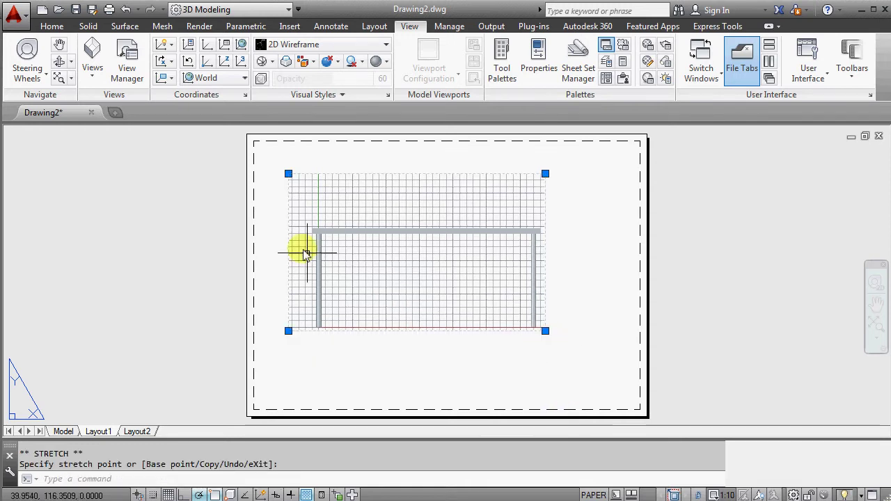
left_click(289, 174)
scroll(305, 219, "up", 5)
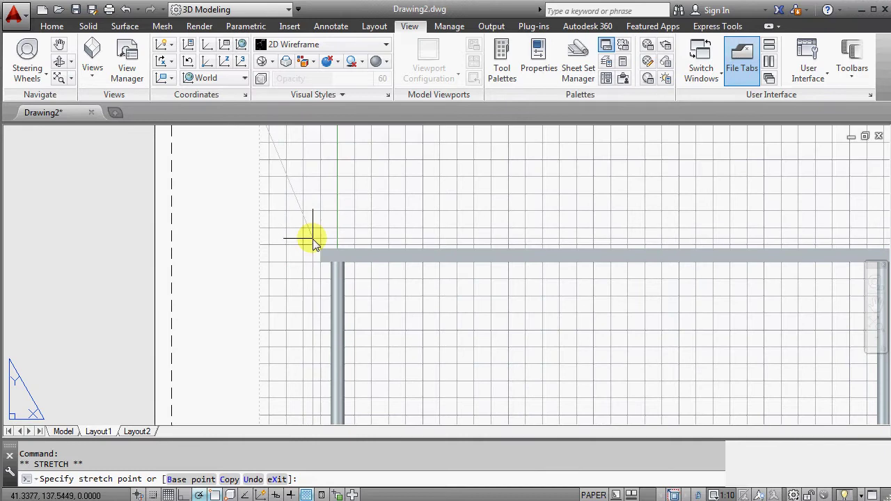
left_click(310, 223)
scroll(309, 223, "down", 8)
scroll(326, 238, "up", 4)
scroll(362, 249, "down", 2)
middle_click_drag(357, 255, 398, 292)
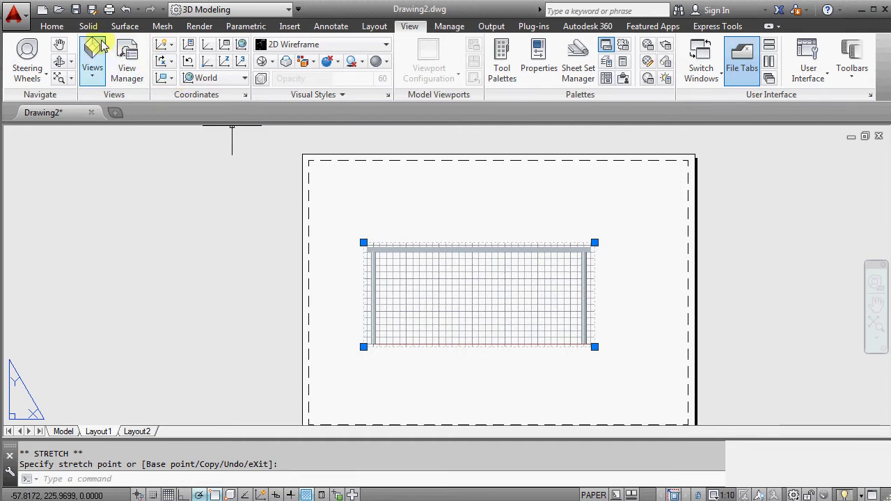
Step: Move the front-view viewport into the upper-left corner of the sheet, just inside the printable area
left_click(51, 26)
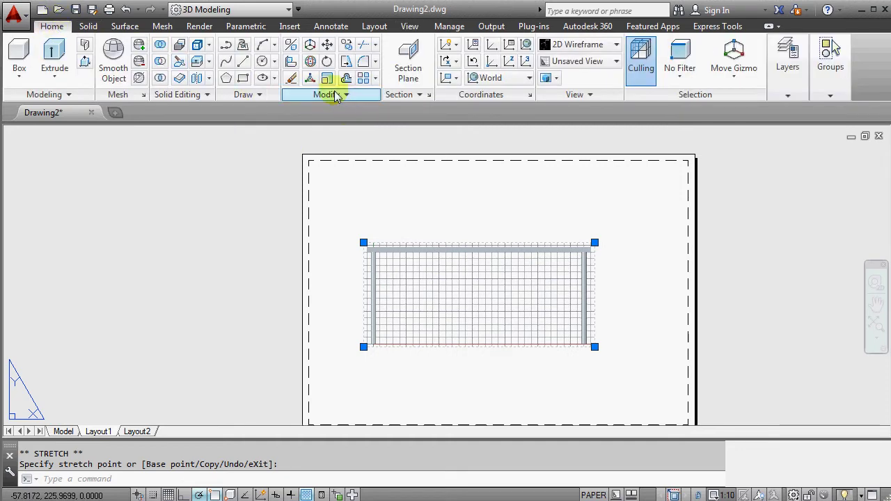
left_click(325, 44)
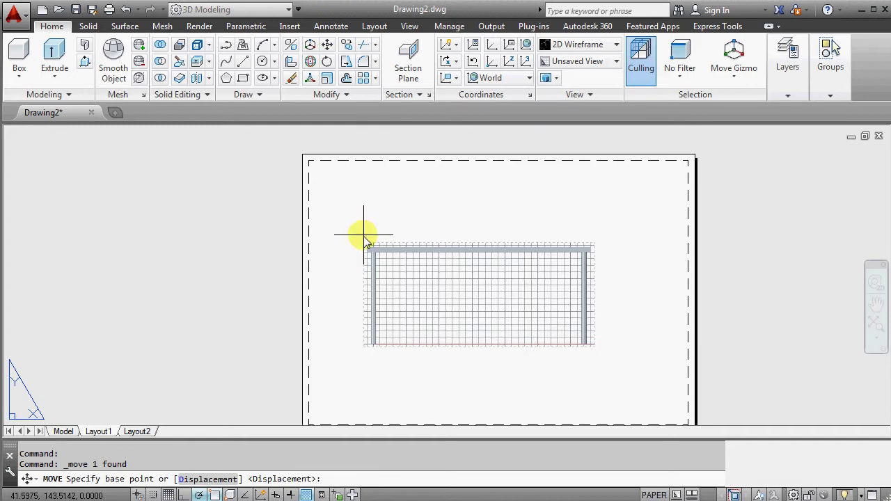
left_click(363, 243)
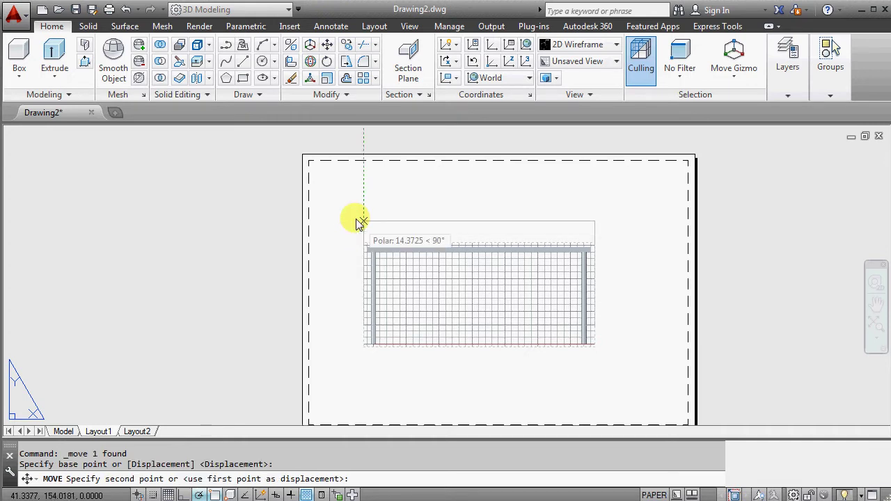
scroll(320, 174, "up", 4)
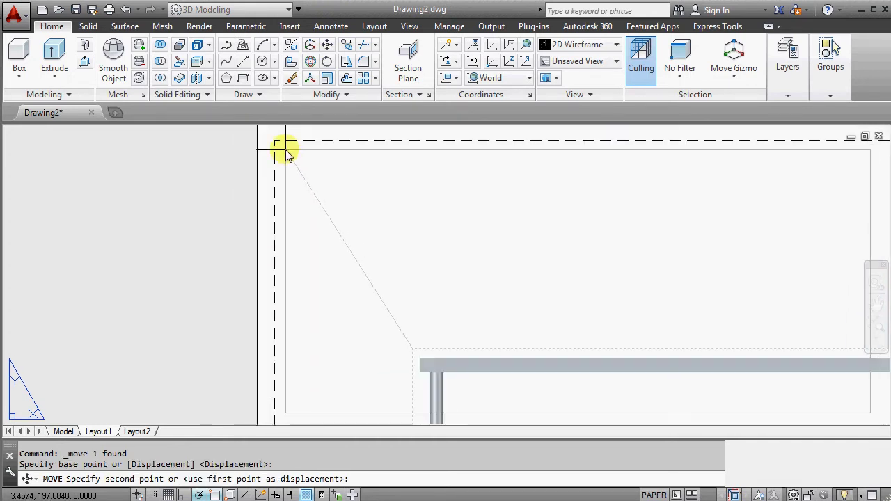
left_click(282, 147)
scroll(283, 189, "down", 5)
scroll(338, 233, "down", 4)
middle_click_drag(354, 253, 411, 292)
scroll(418, 294, "up", 4)
scroll(423, 282, "down", 2)
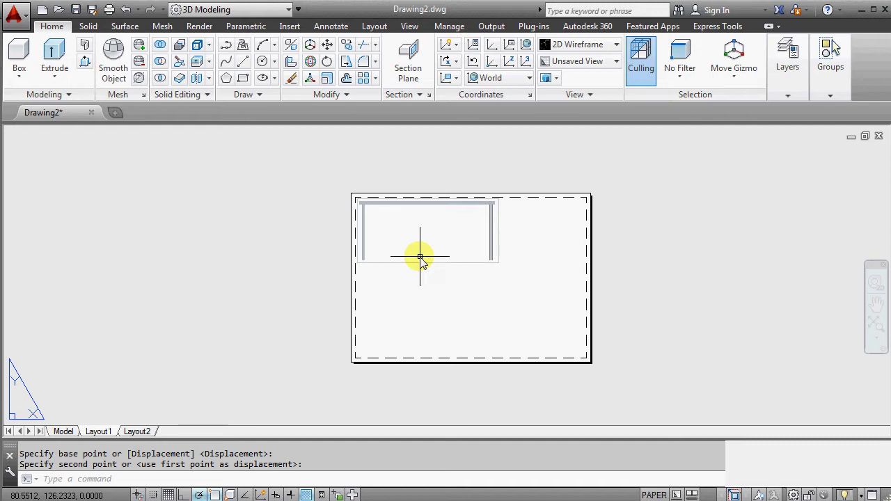
Step: Create a rectangular viewport directly below the front view, about as wide as the front-view viewport
left_click(374, 26)
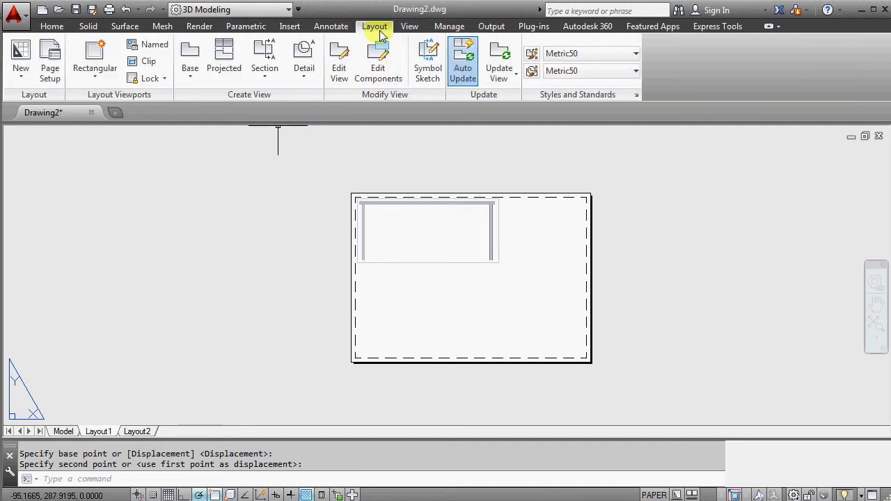
left_click(94, 79)
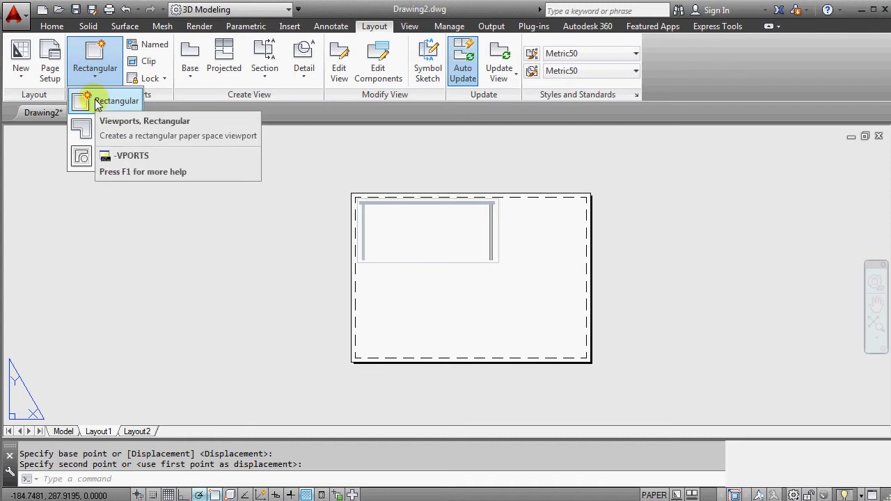
left_click(97, 104)
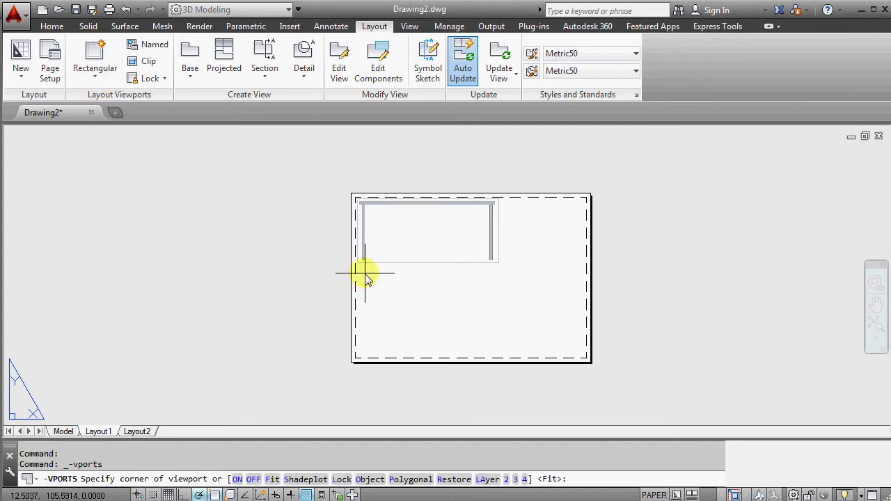
scroll(364, 273, "up", 4)
scroll(564, 289, "down", 4)
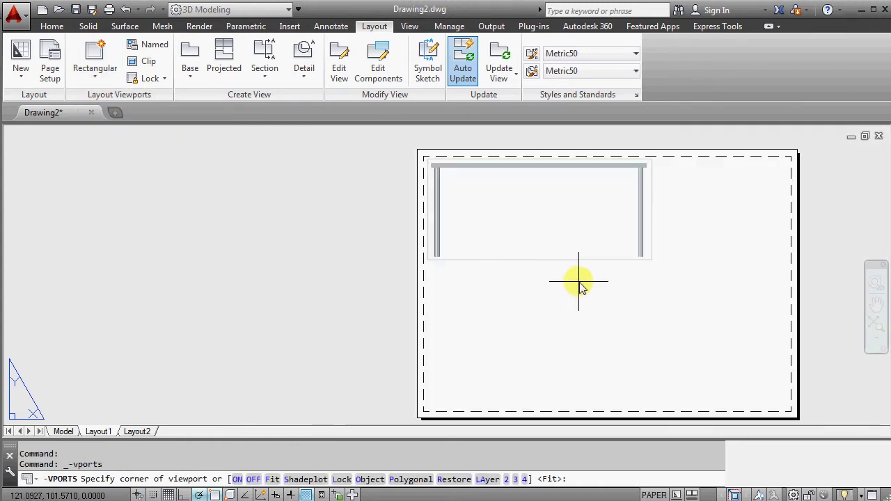
left_click(655, 268)
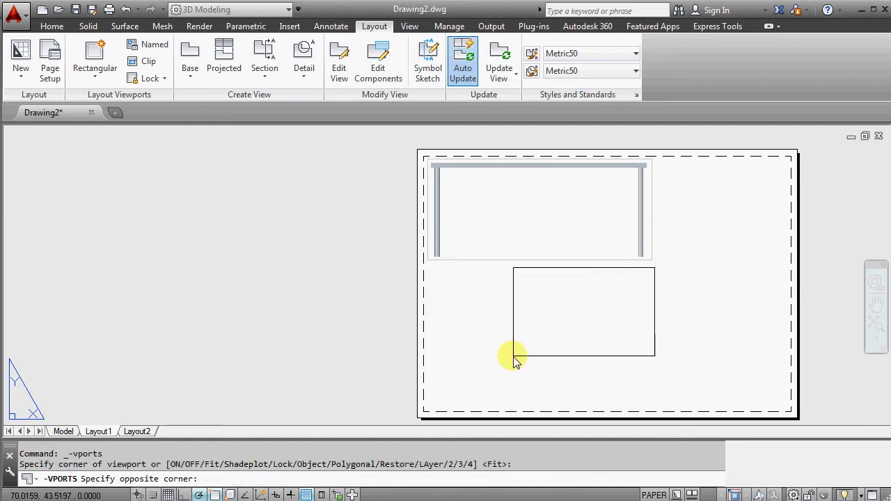
left_click(427, 399)
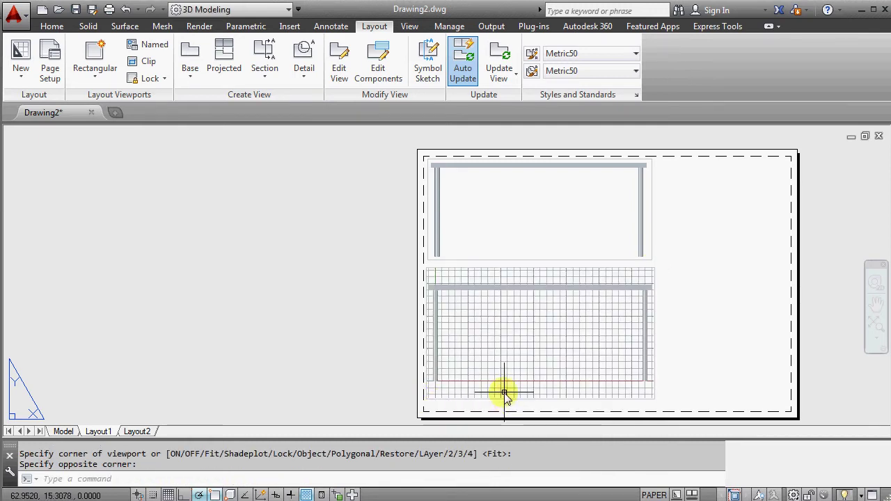
Step: Activate the viewport below the front view and switch it to the Top view
double_click(534, 332)
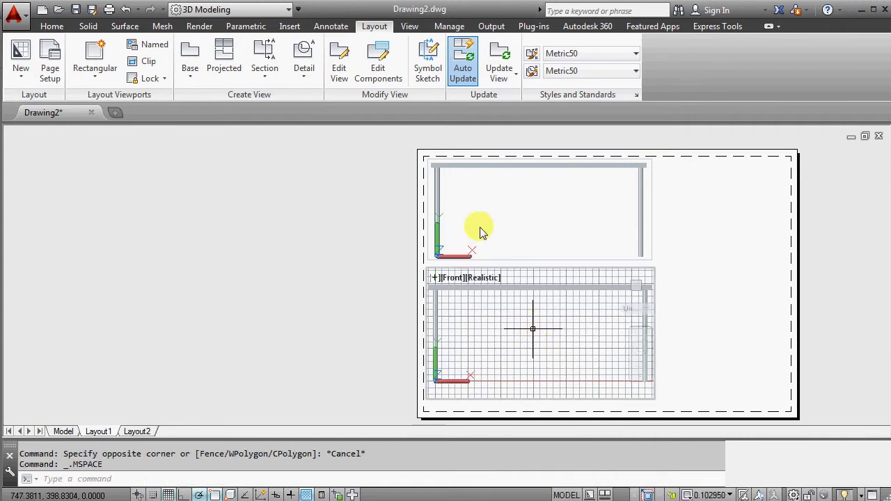
left_click(410, 28)
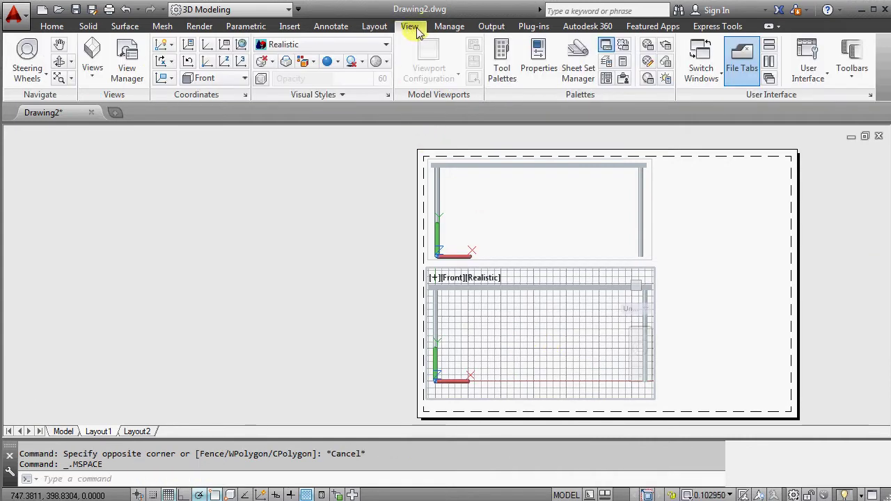
left_click(94, 78)
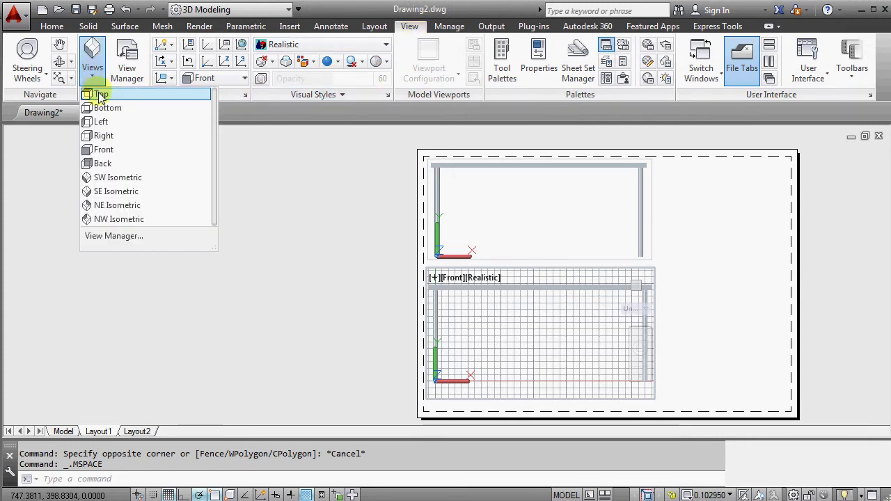
left_click(101, 95)
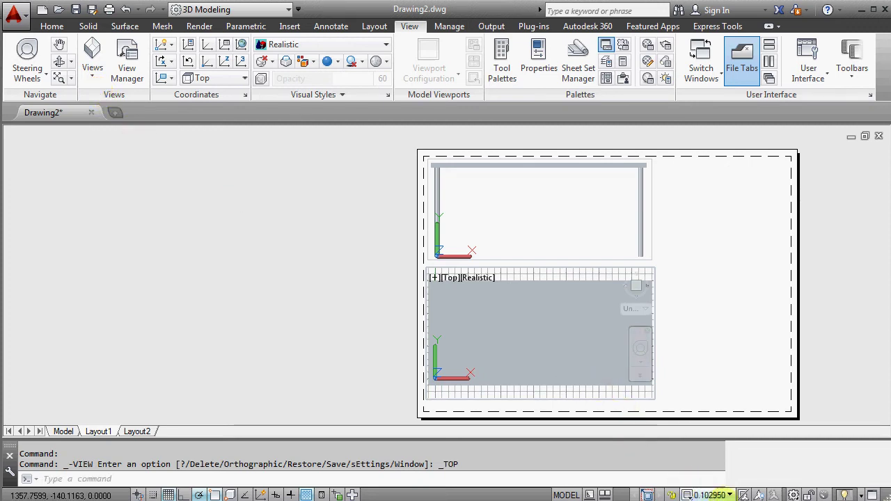
Step: Set the top-view viewport scale to 1:10, lock the viewport and return to paper space
left_click(729, 493)
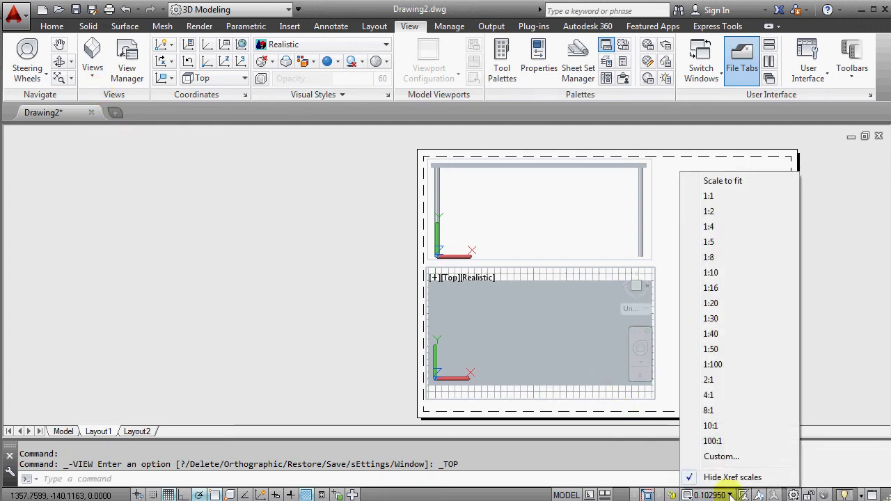
left_click(722, 275)
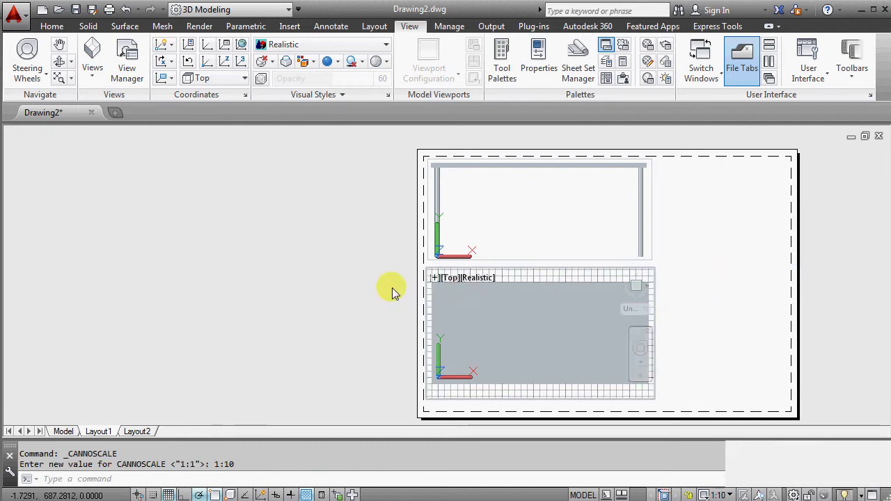
double_click(374, 270)
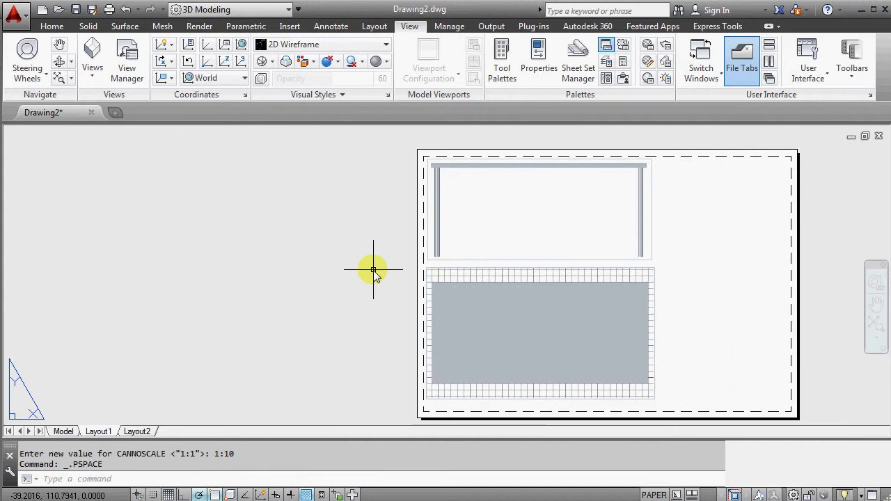
double_click(511, 304)
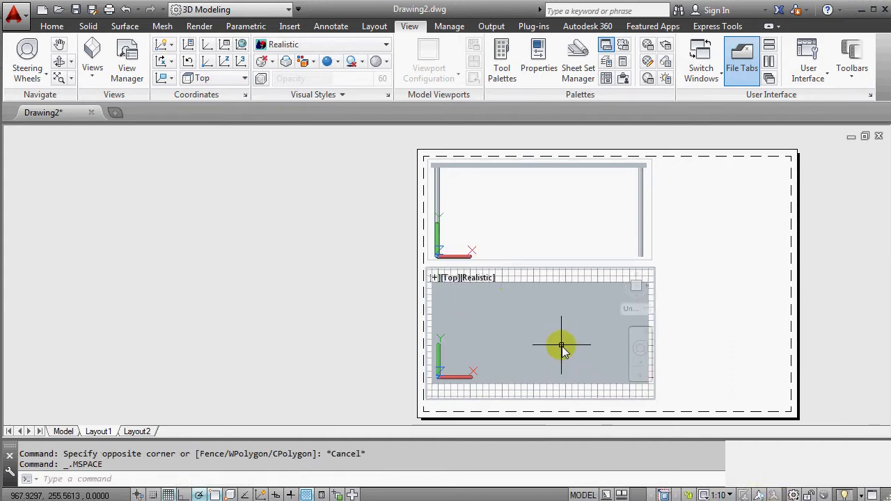
left_click(689, 495)
double_click(365, 274)
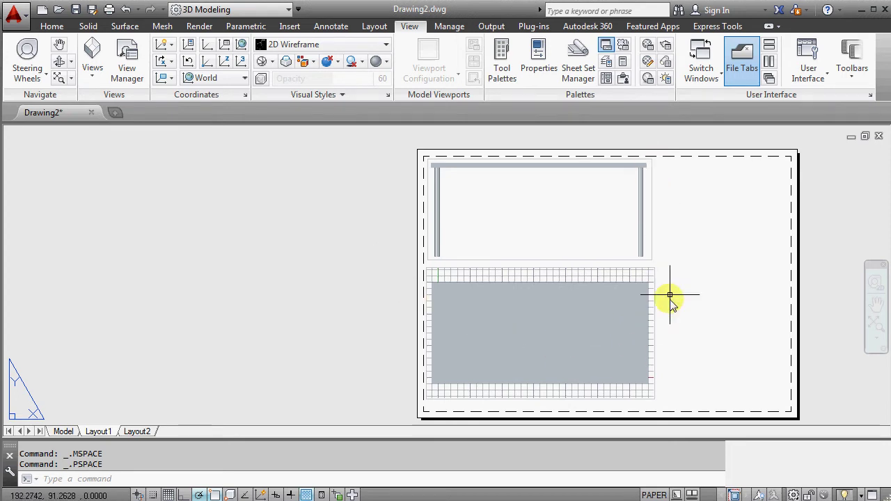
Step: Draw a vertical construction line from the tabletop's lower-right corner in the front view down past the sheet's lower edge
left_click(53, 28)
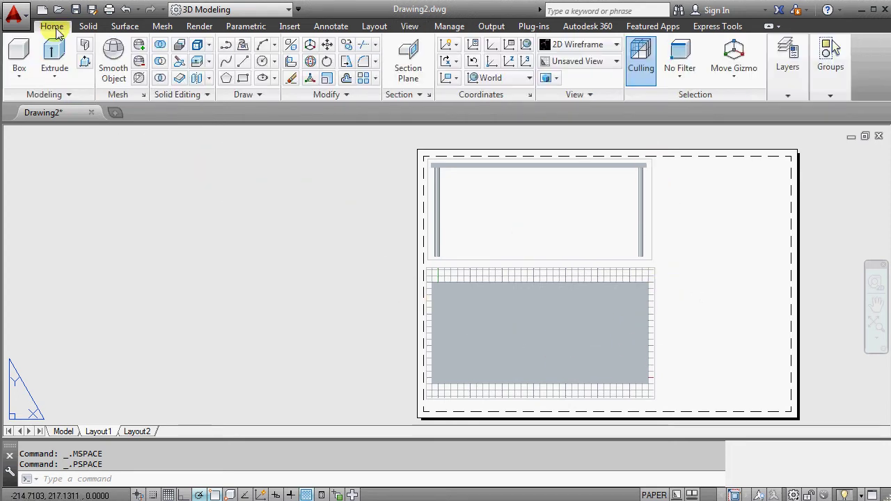
left_click(242, 62)
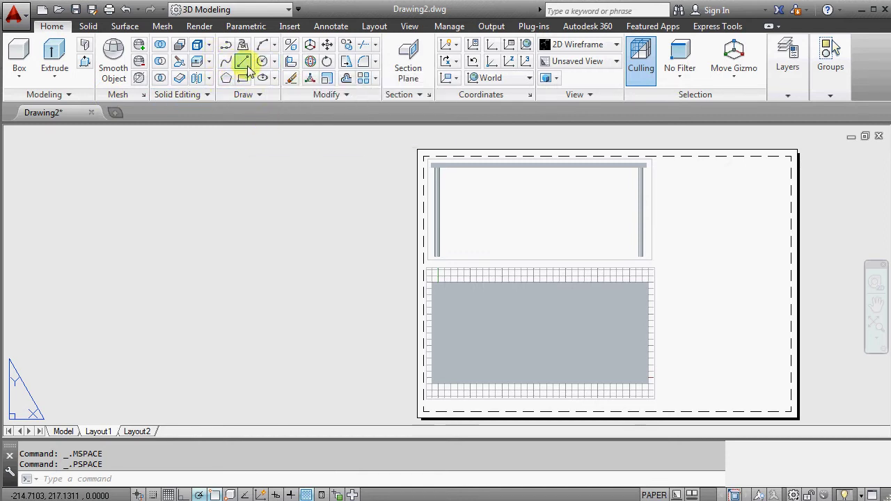
scroll(688, 193, "up", 5)
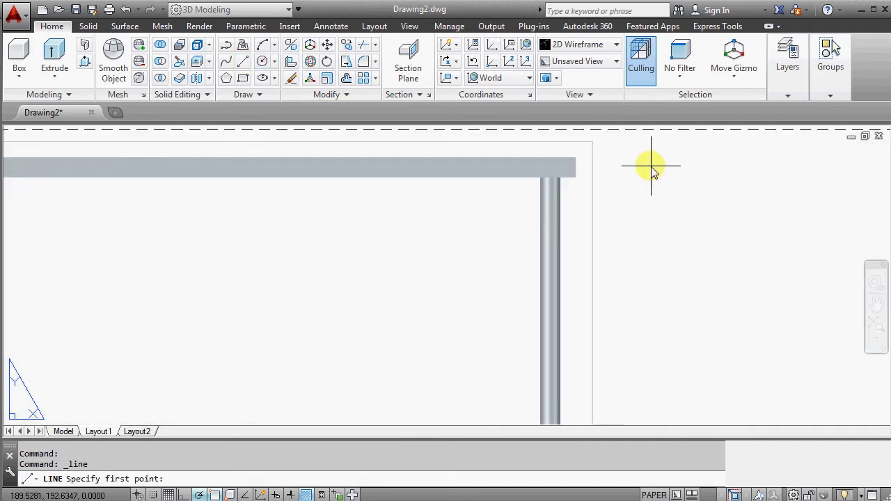
scroll(580, 176, "down", 1)
left_click(577, 178)
scroll(576, 178, "down", 5)
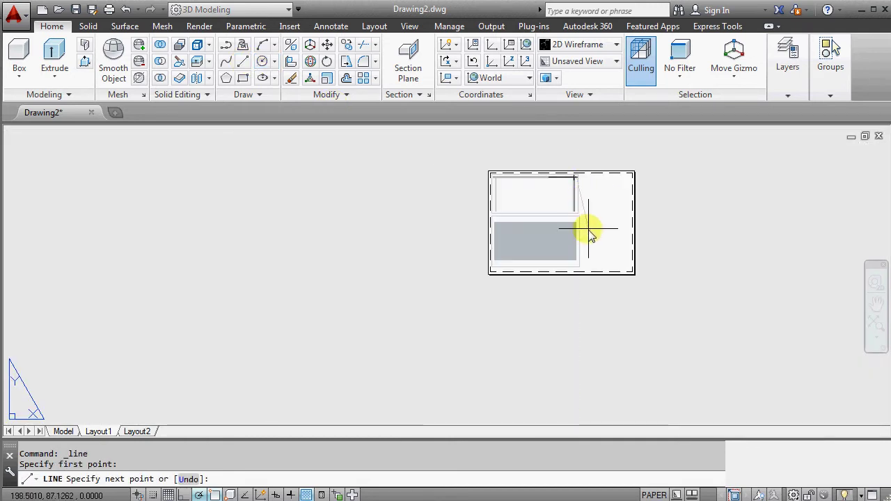
left_click(578, 319)
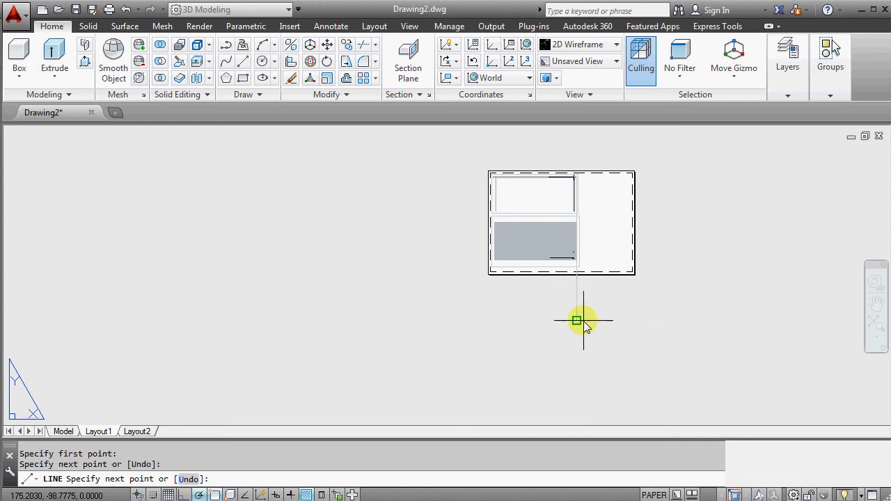
key("Escape")
Step: Move the top-view viewport so the tabletop's upper-right corner lands on the vertical construction line, enabling the Intersection object snap
scroll(587, 211, "up", 8)
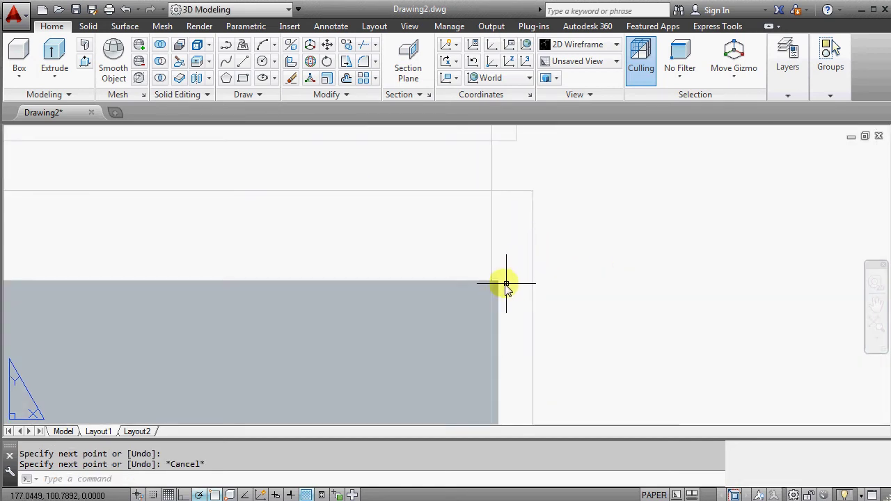
scroll(537, 277, "down", 2)
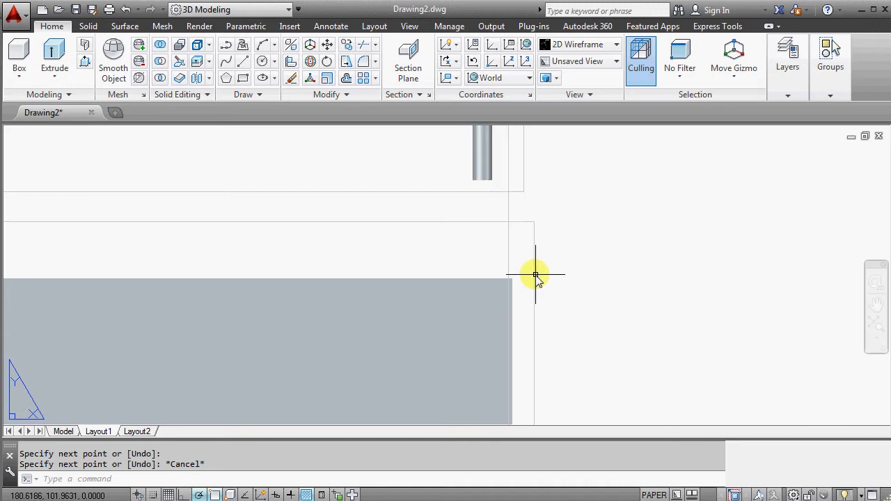
left_click(535, 276)
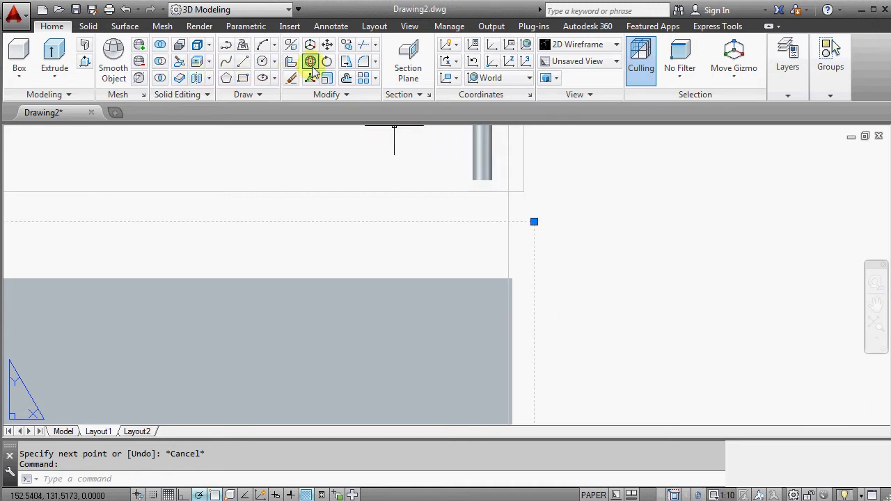
left_click(328, 47)
scroll(535, 259, "up", 5)
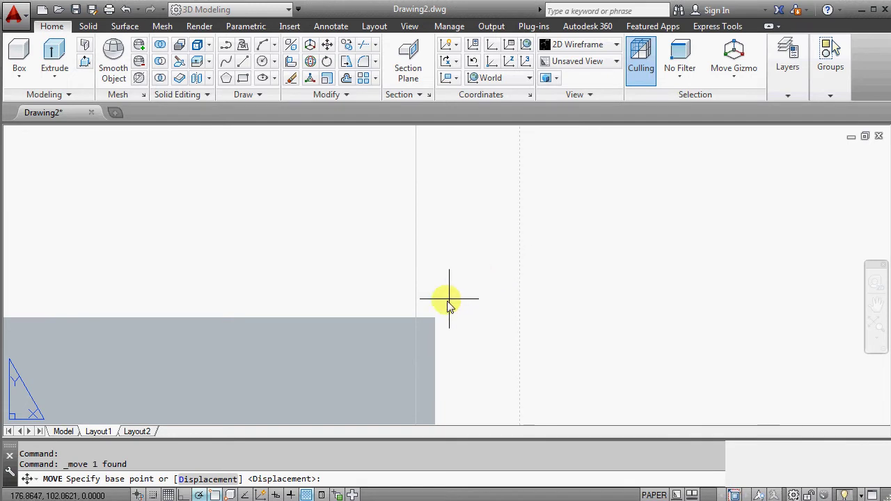
left_click(436, 320)
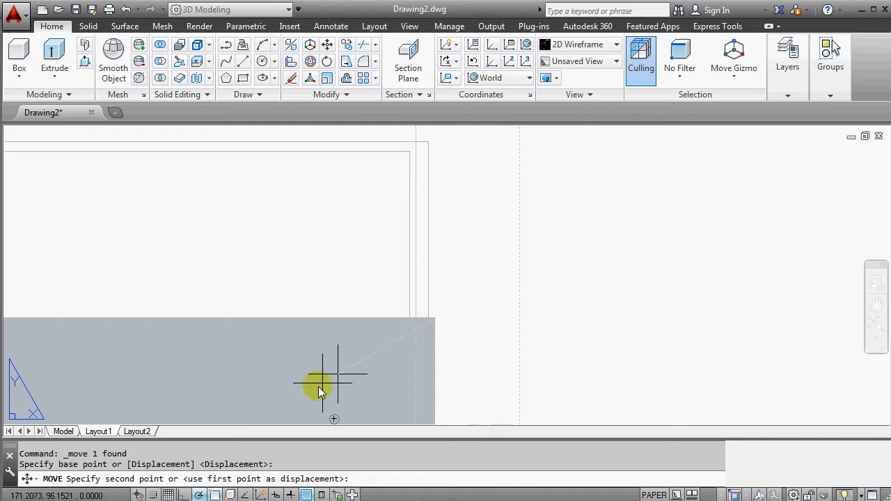
right_click(214, 494)
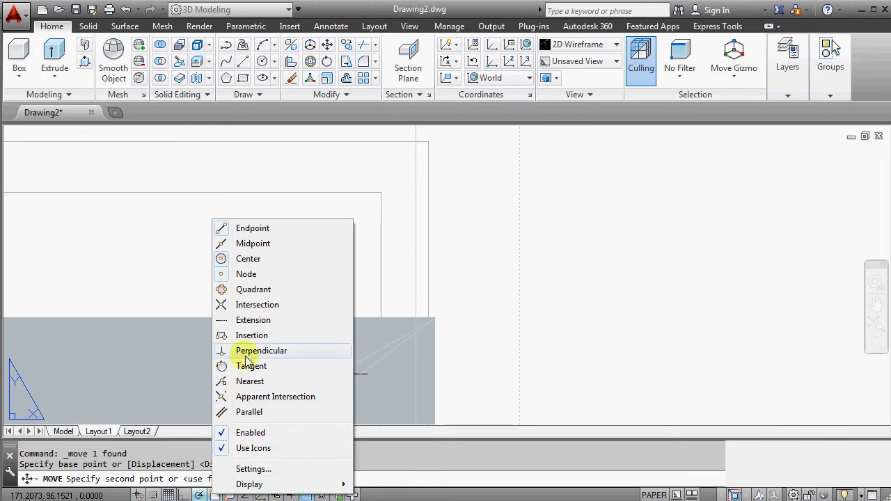
left_click(244, 305)
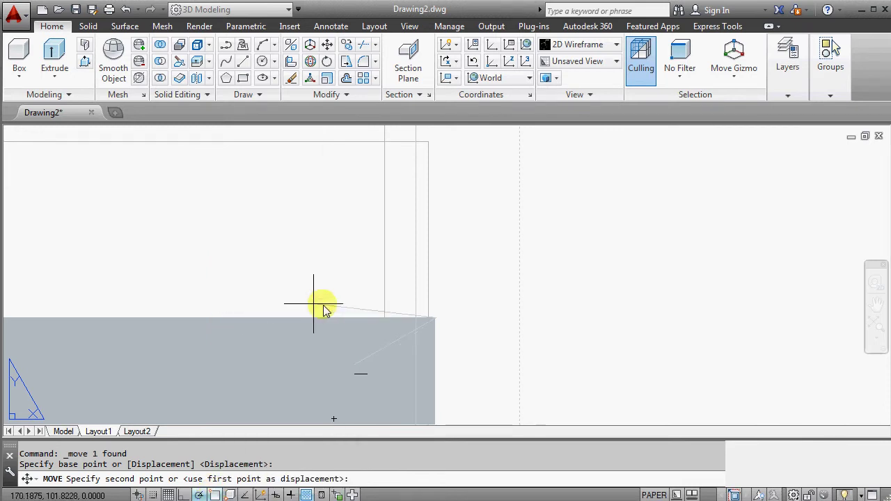
left_click(415, 319)
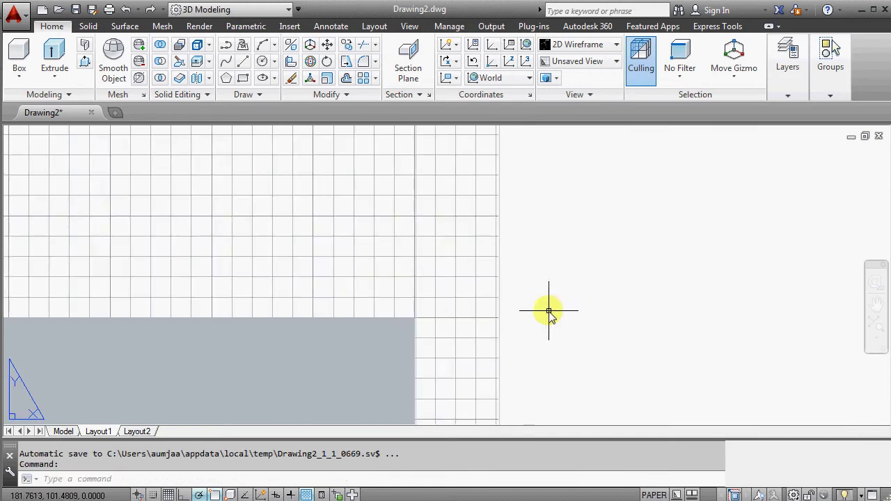
Step: Delete the vertical construction line from the layout
scroll(557, 301, "down", 5)
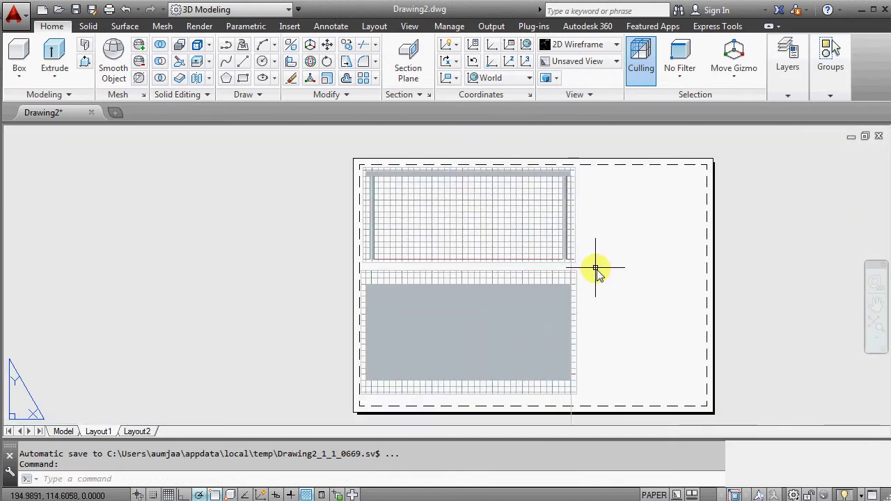
left_click(572, 418)
key("Delete")
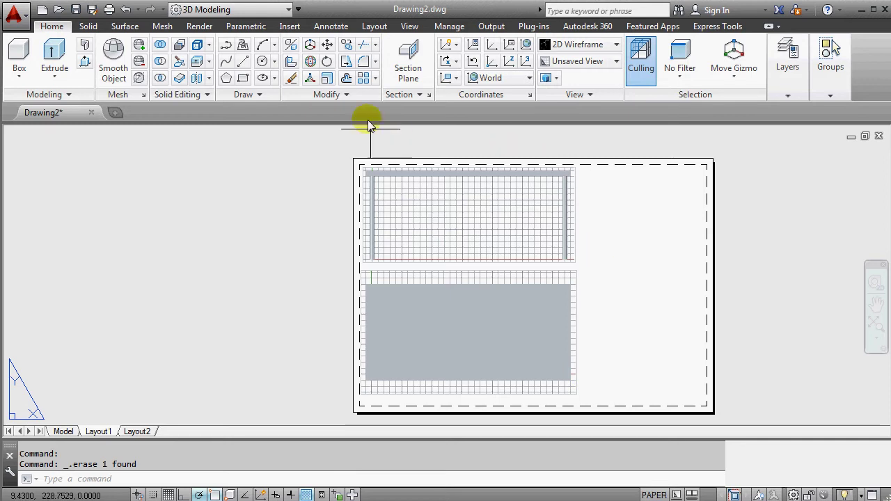
Step: Create a rectangular viewport beside the front view, from near its lower-right corner to the upper-right corner of the printable area
left_click(374, 28)
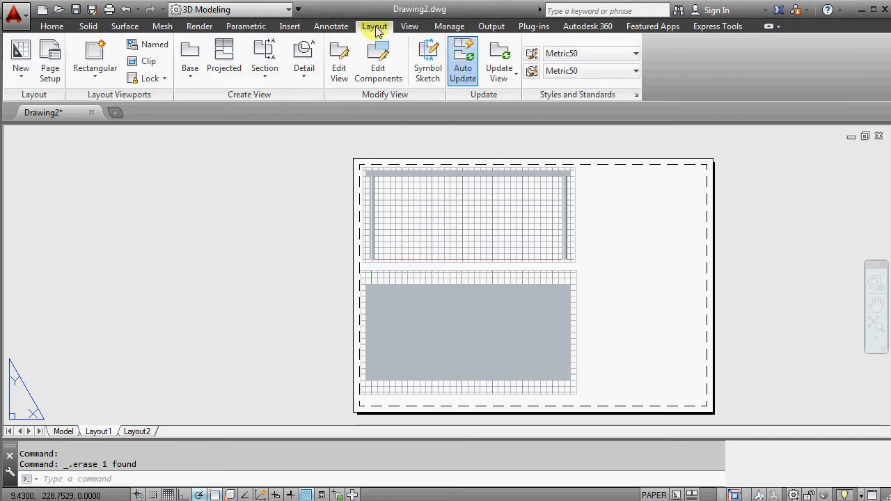
left_click(97, 72)
left_click(99, 95)
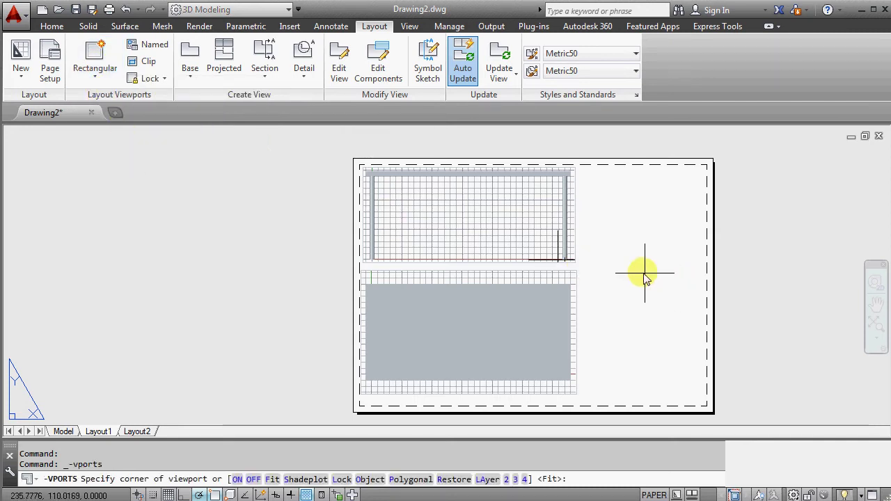
scroll(587, 276, "up", 2)
left_click(575, 276)
scroll(575, 275, "down", 2)
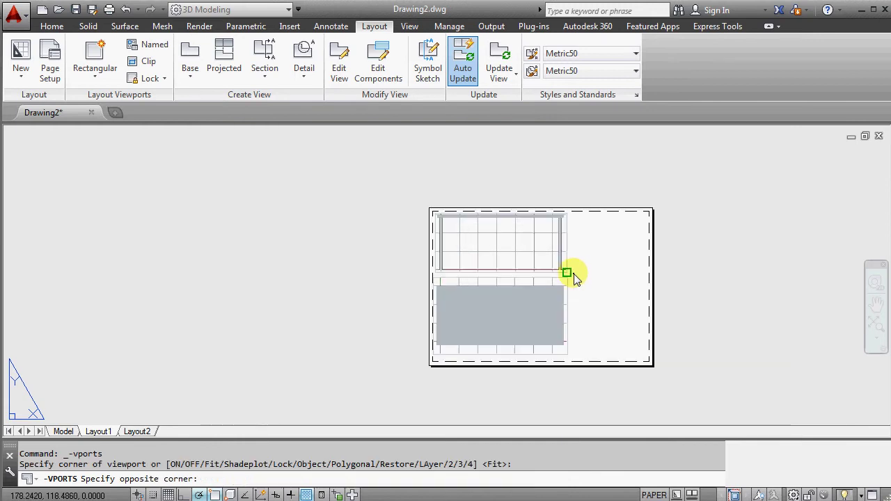
left_click(647, 213)
Step: Activate the new viewport beside the front view and switch it to the Left view
scroll(610, 245, "up", 4)
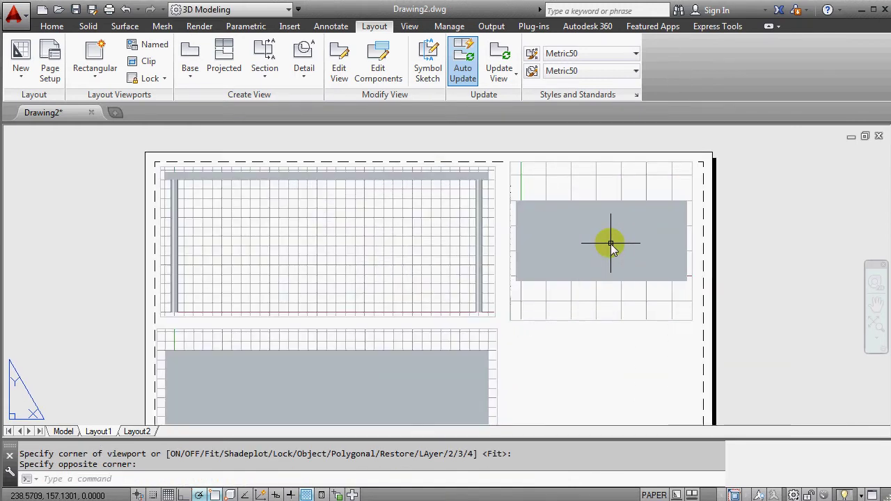
double_click(603, 244)
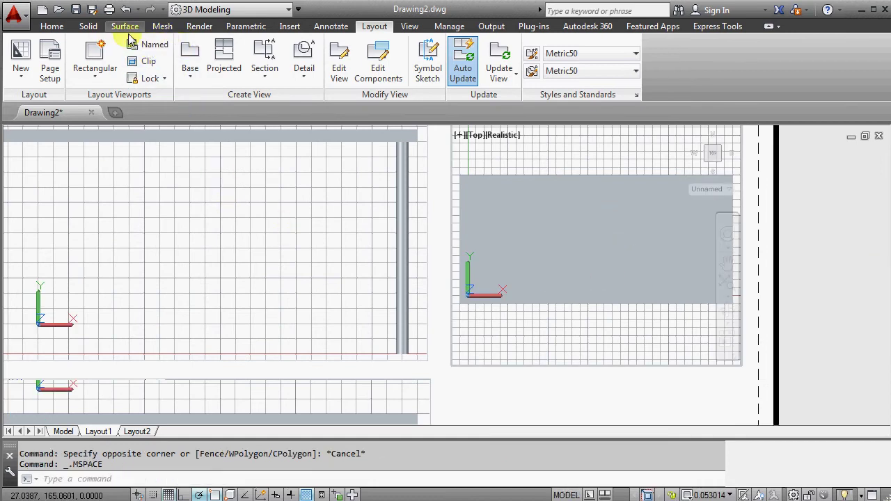
left_click(410, 27)
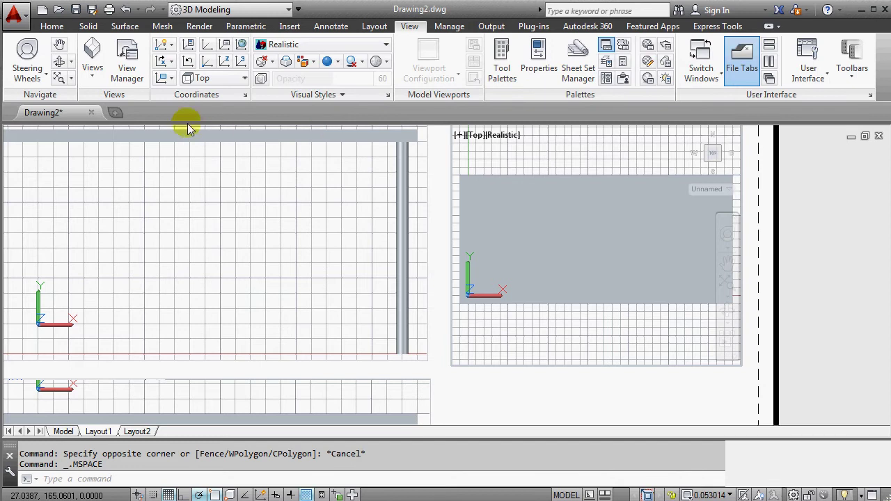
left_click(92, 75)
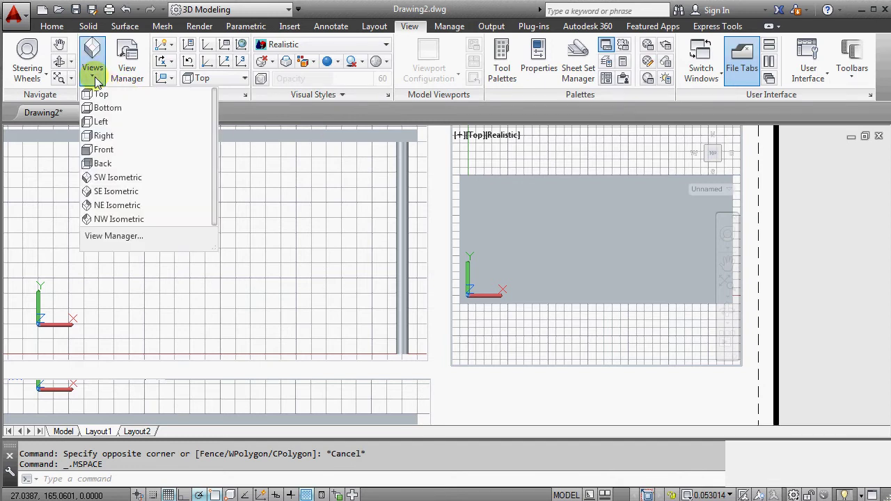
left_click(102, 122)
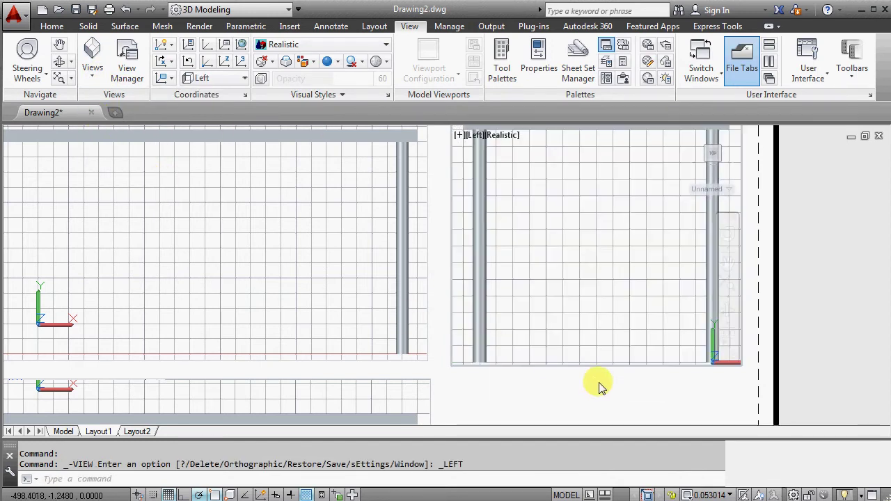
Step: Set the left-view viewport scale to 1:10 and return to paper space
left_click(730, 495)
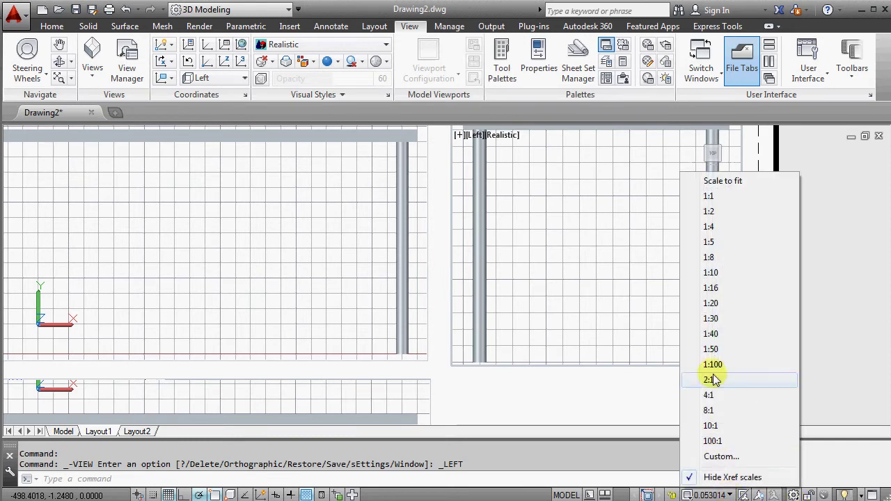
left_click(711, 273)
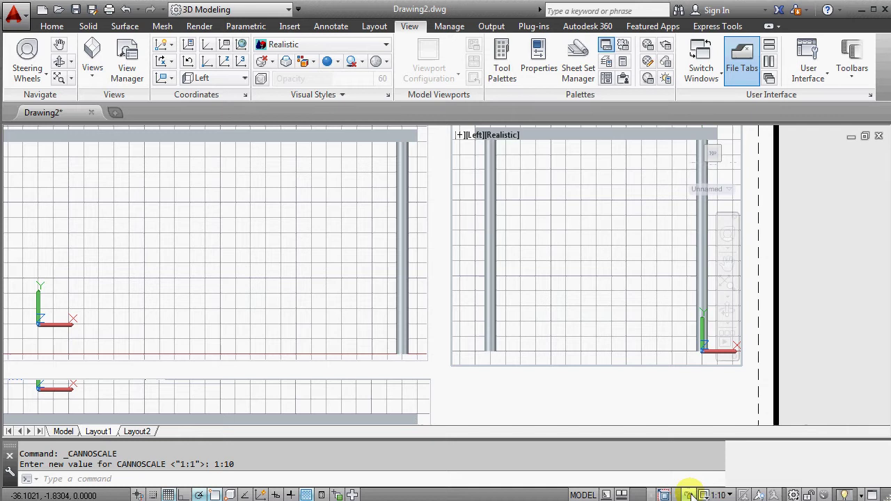
double_click(678, 388)
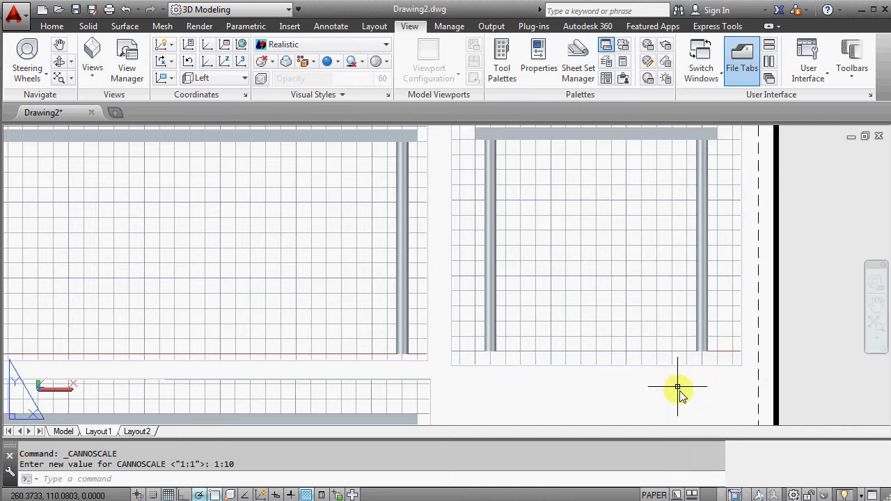
Step: Draw a horizontal construction line from the tabletop's upper-right corner in the front view across and past the left-view viewport
scroll(623, 325, "up", 4)
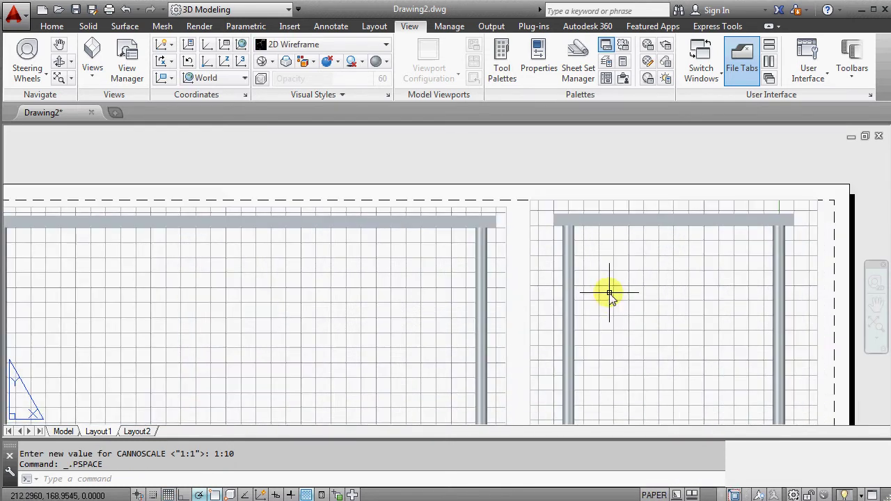
scroll(547, 235, "up", 3)
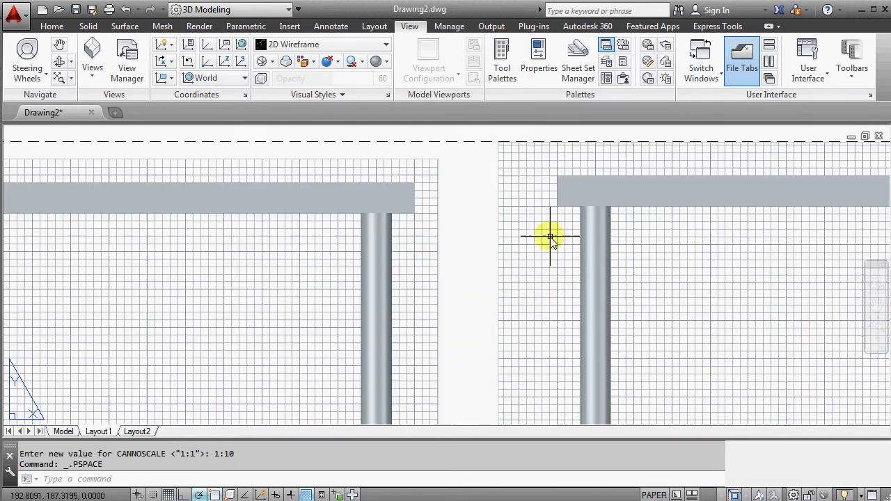
left_click(50, 26)
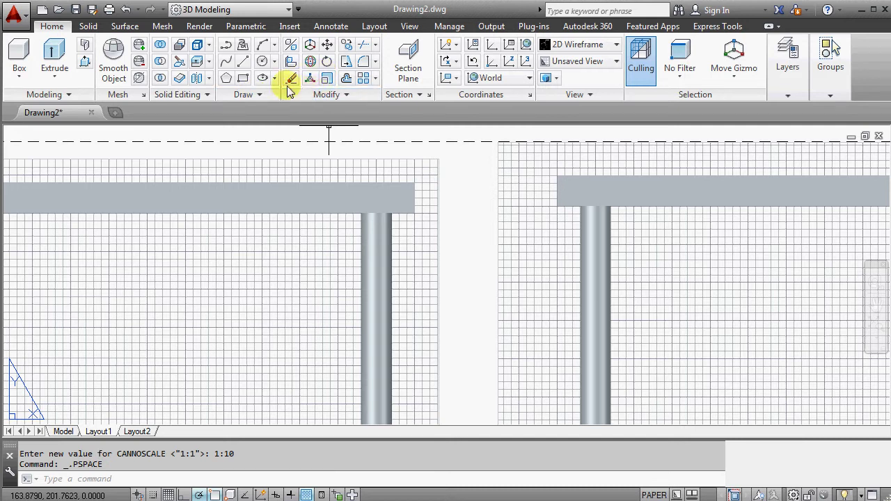
left_click(243, 64)
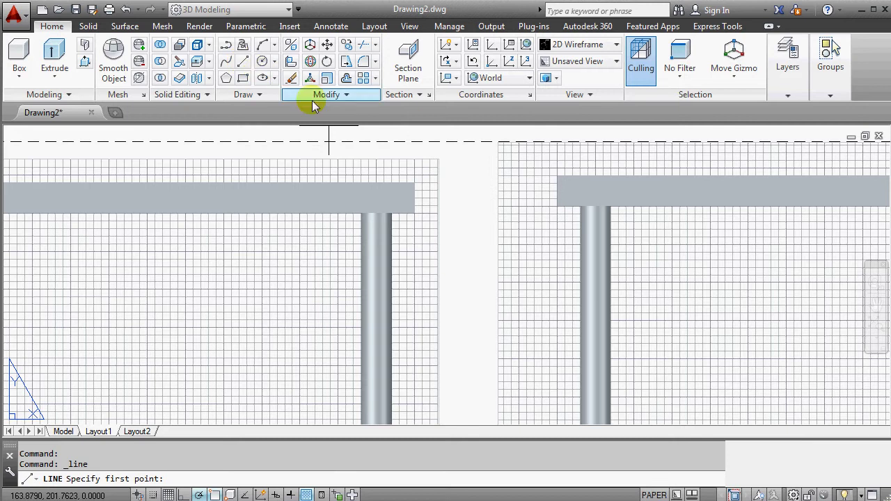
left_click(415, 183)
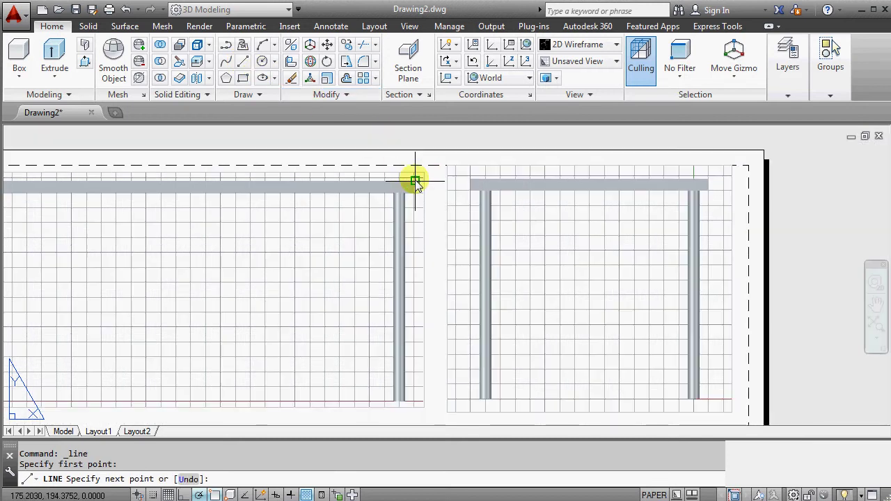
left_click(808, 183)
key("Escape")
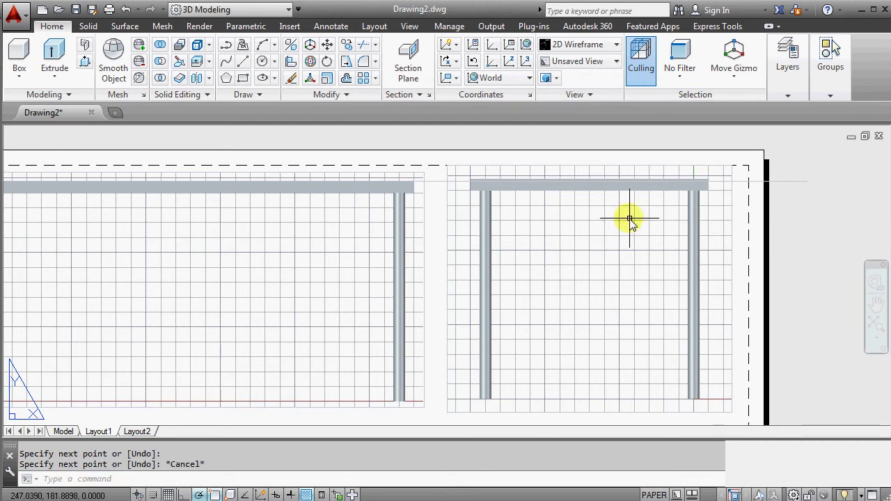
Step: Move the left-view viewport down so its tabletop's upper-left corner lies on the horizontal construction line
left_click(472, 166)
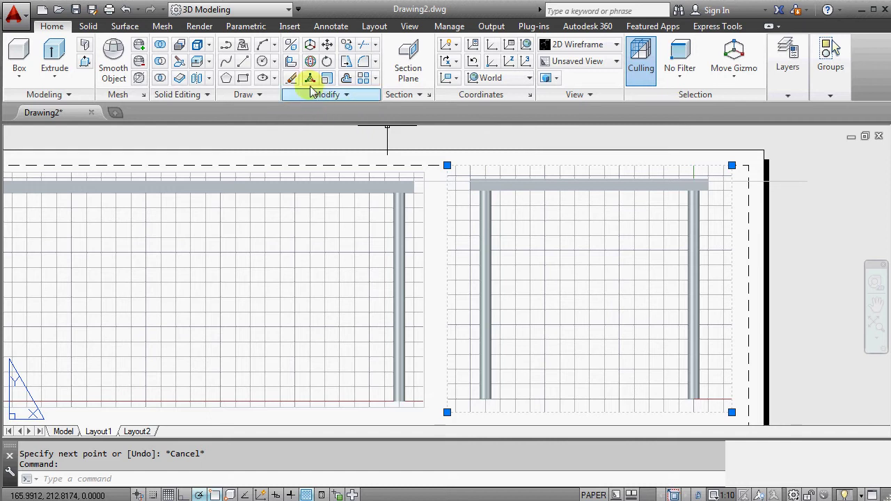
left_click(327, 45)
scroll(477, 165, "up", 10)
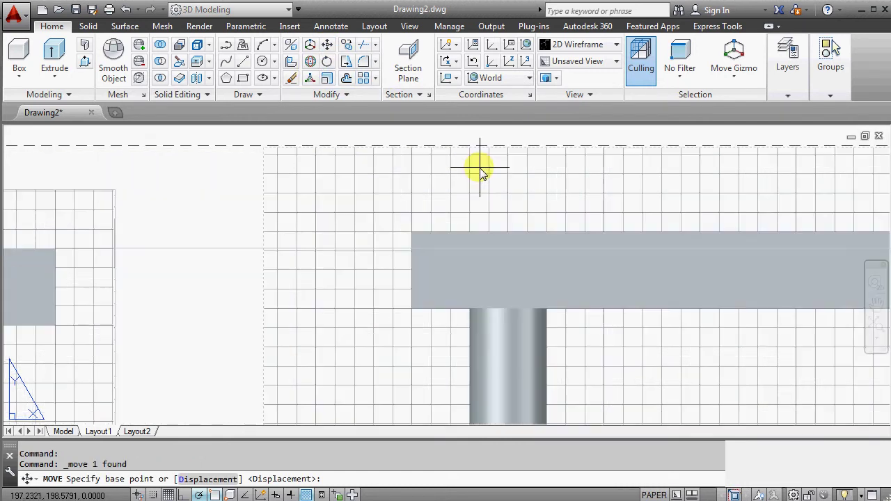
left_click(412, 232)
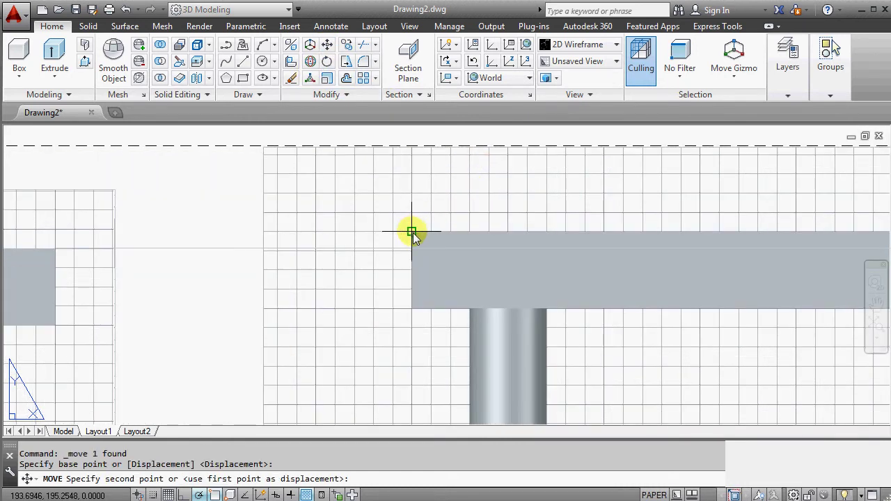
left_click(413, 248)
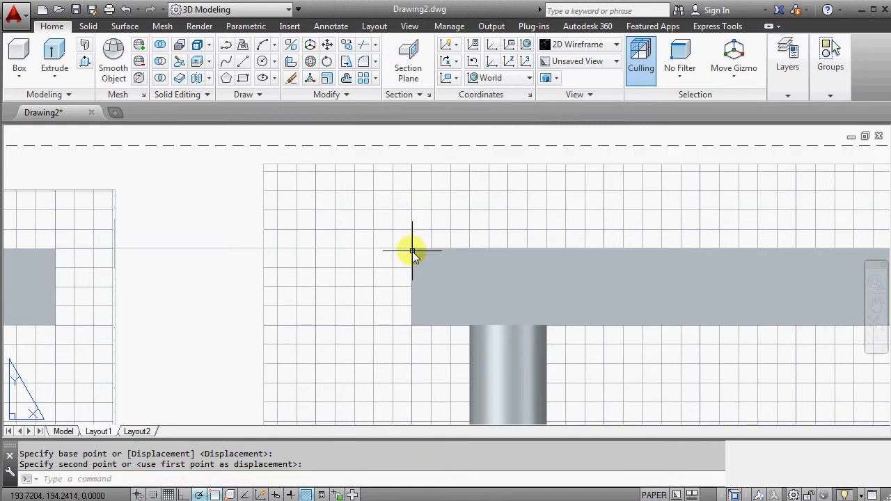
Step: Delete the horizontal construction line from the layout
scroll(408, 248, "down", 6)
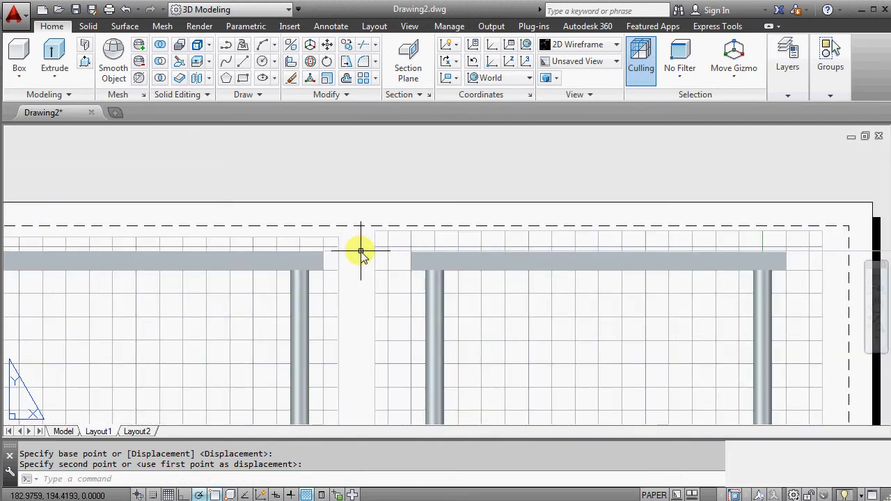
left_click(360, 251)
key("Delete")
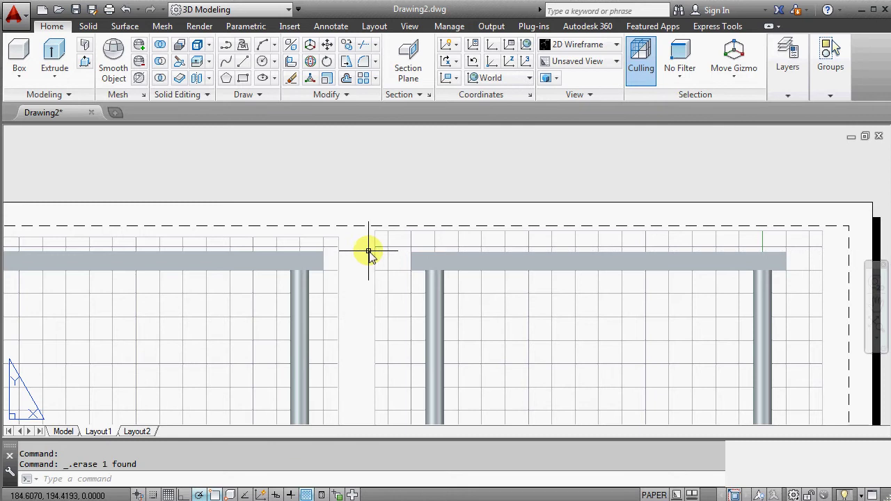
scroll(369, 251, "down", 6)
scroll(388, 245, "up", 4)
scroll(463, 221, "down", 6)
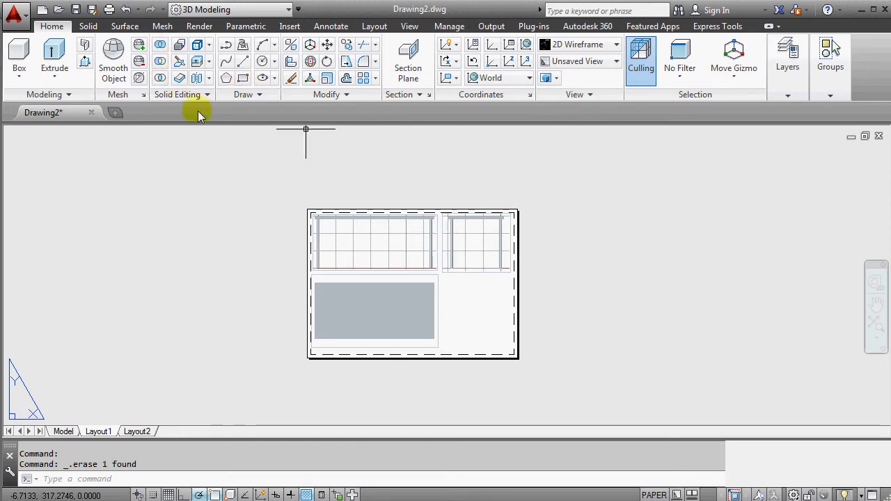
Step: Switch the workspace to Drafting & Annotation and close the palette covering the layout
left_click(288, 10)
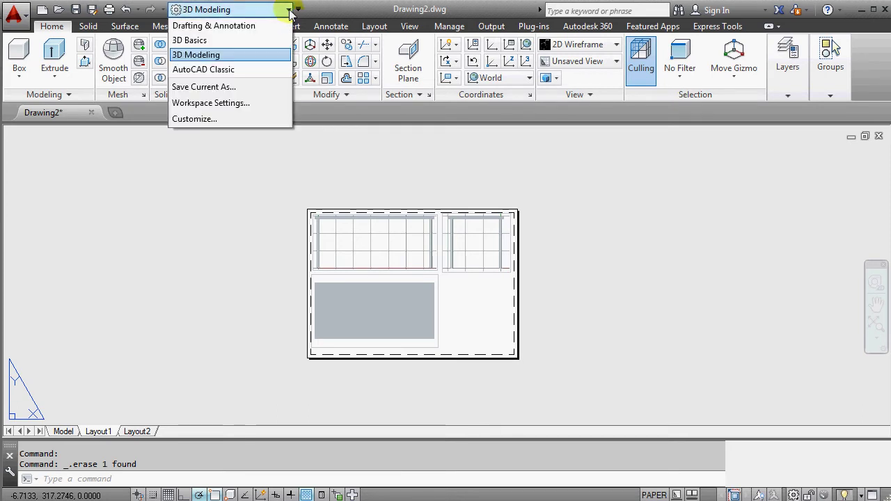
left_click(225, 26)
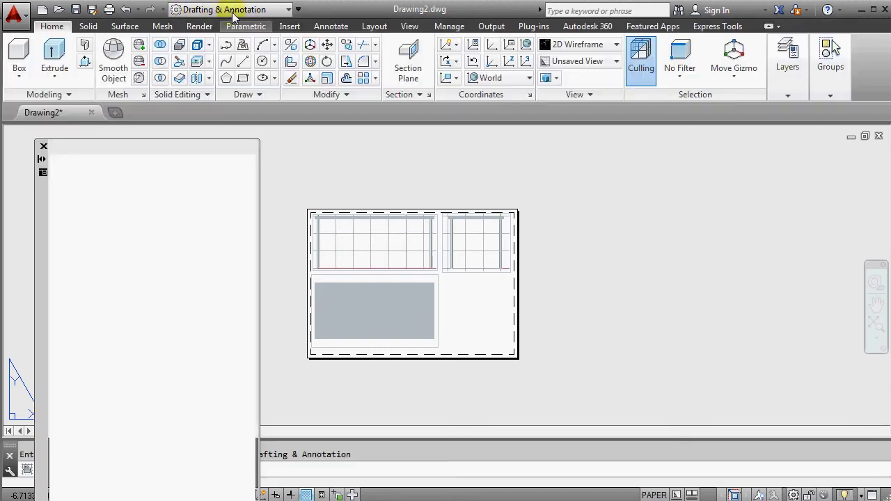
left_click(43, 146)
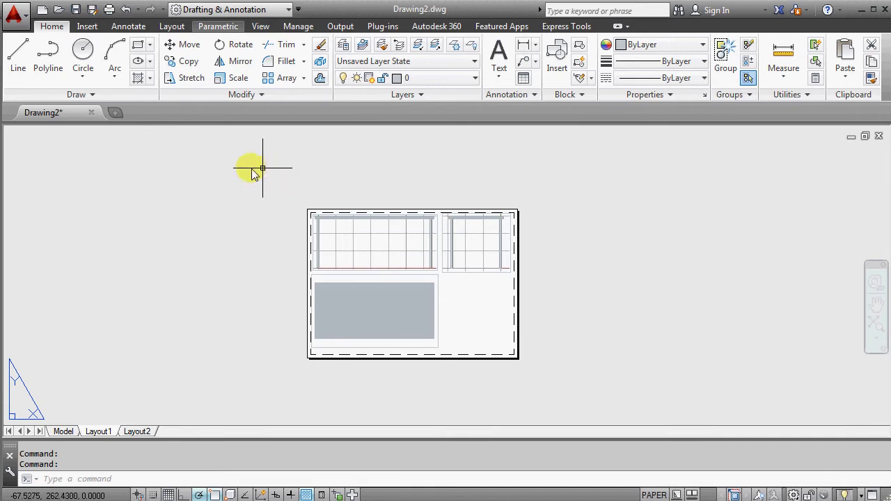
Step: Start a multiline text and define its frame in the empty area below the left view, beside the top view
left_click(128, 27)
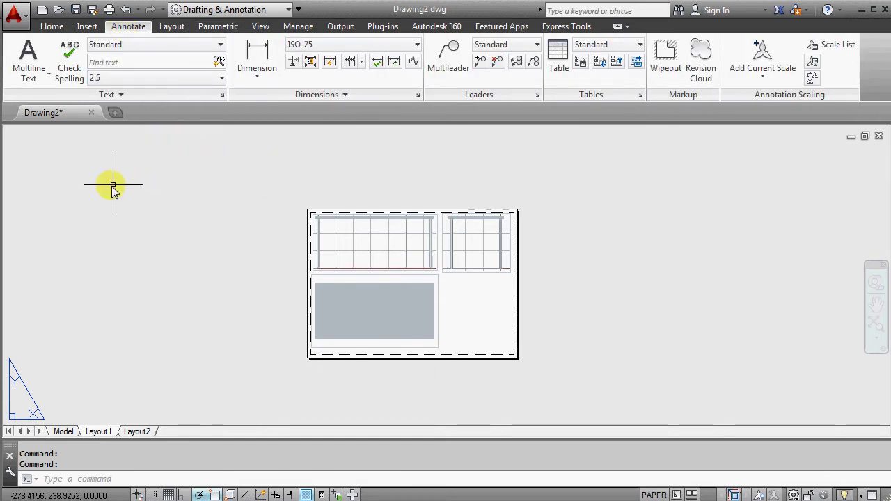
scroll(336, 291, "up", 3)
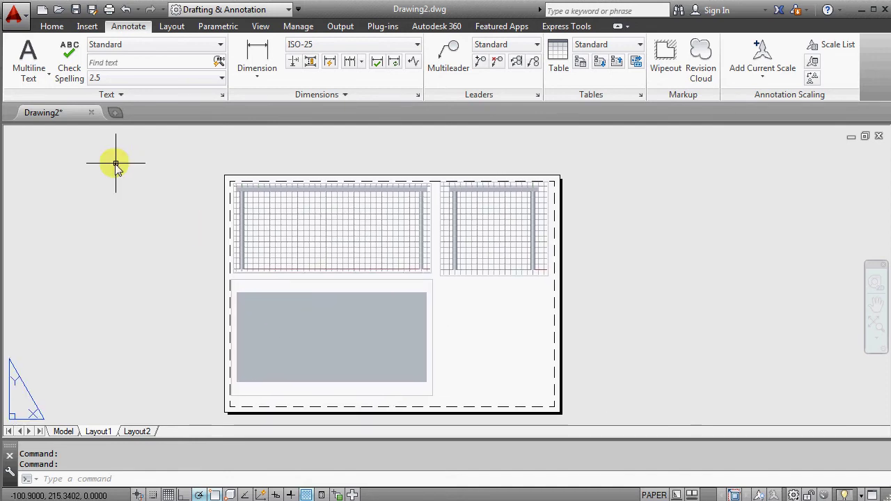
left_click(32, 55)
scroll(450, 305, "up", 2)
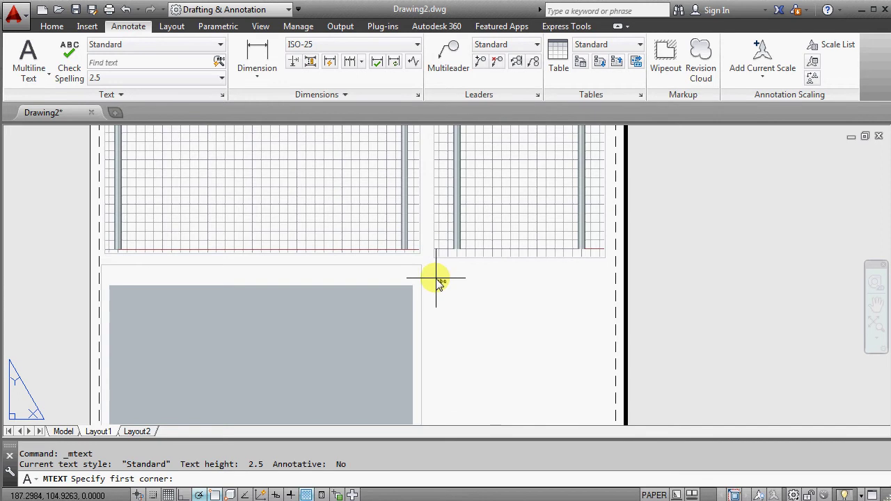
scroll(434, 275, "down", 3)
scroll(434, 275, "up", 4)
middle_click_drag(434, 278, 380, 184)
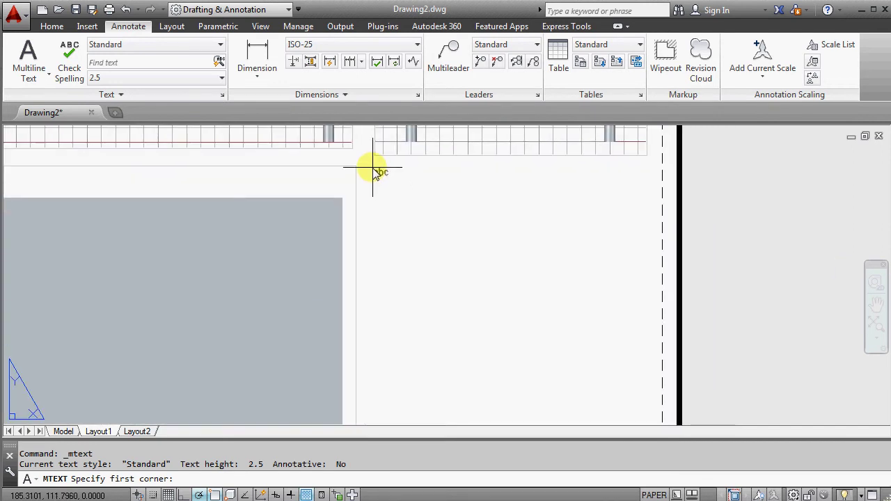
left_click(373, 168)
scroll(379, 174, "down", 3)
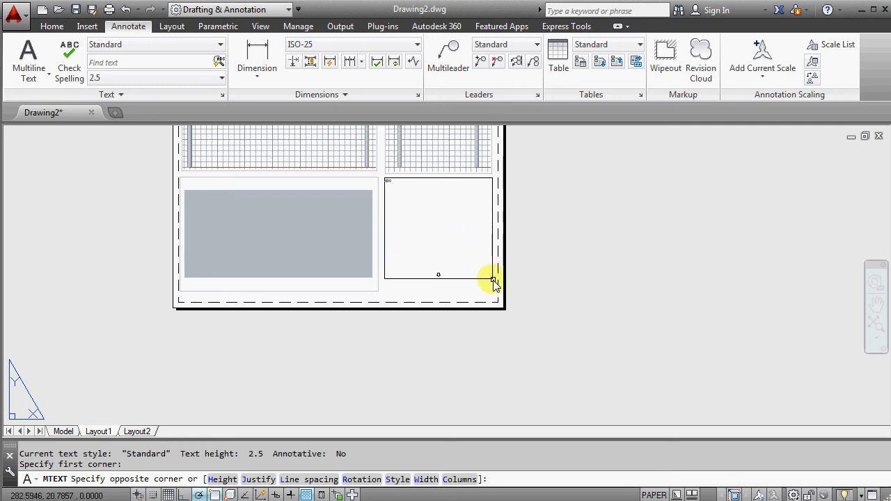
left_click(493, 296)
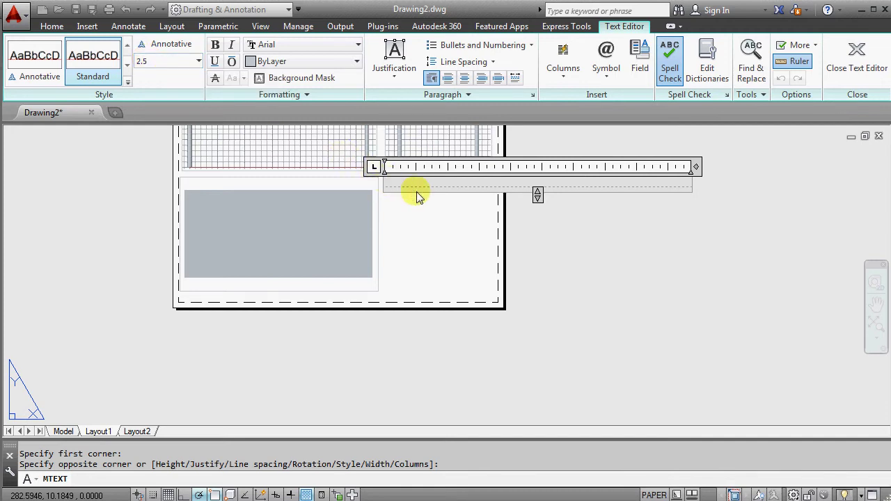
Step: Enter the two-line note "This is a table" and "All drawings are 1:10", and finish the text
type("This is a table")
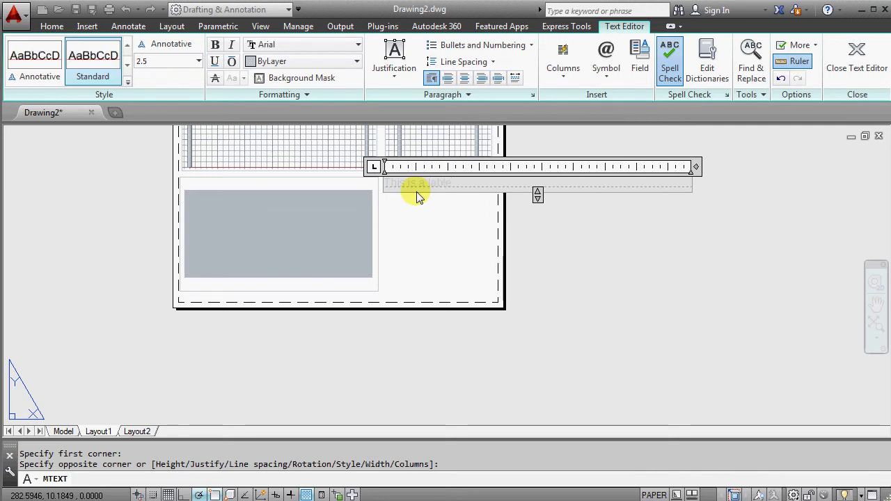
key("Return")
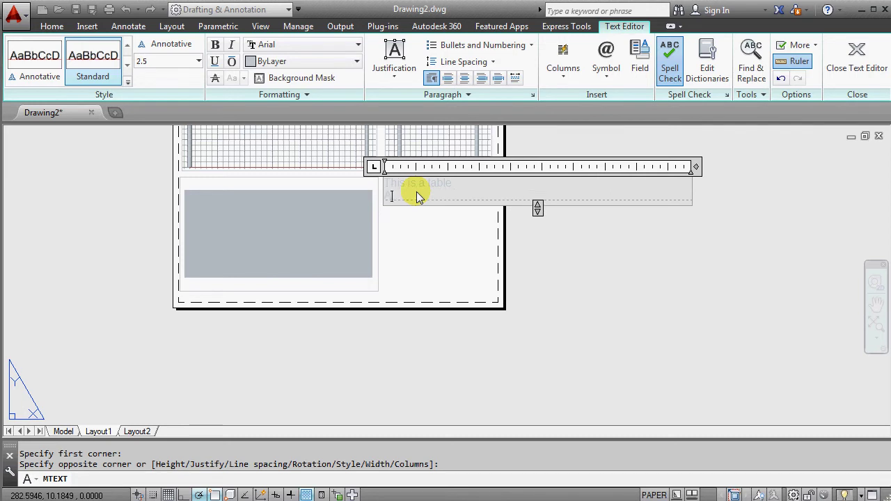
type("All drawings are 1:10")
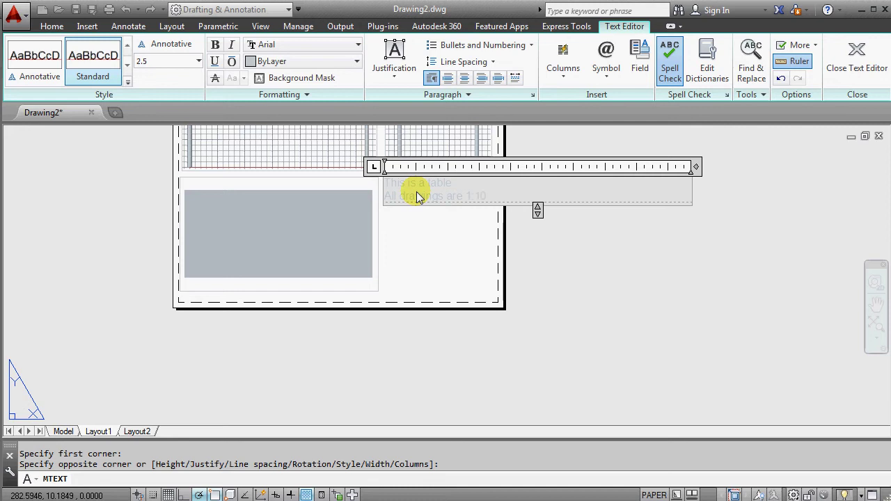
left_click(856, 56)
scroll(391, 147, "up", 2)
scroll(392, 148, "up", 3)
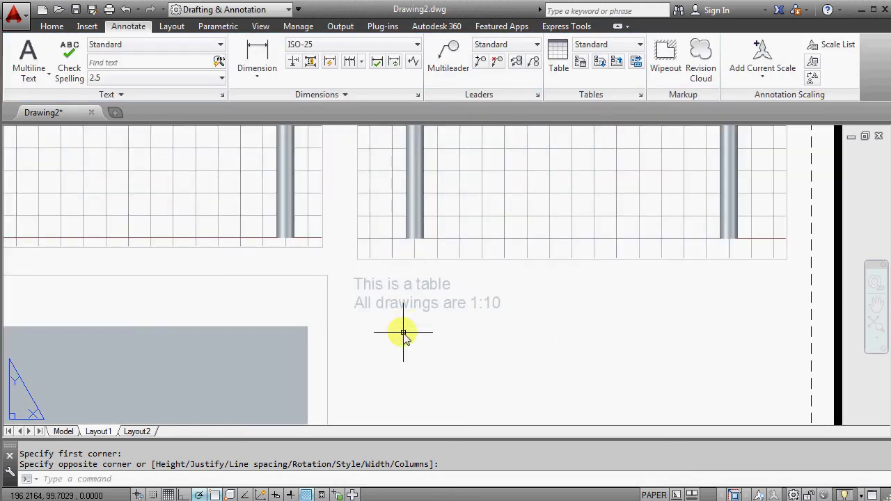
Step: Narrow the note's frame to fit its text and move the note into the lower-right corner of the printable area
scroll(469, 357, "down", 5)
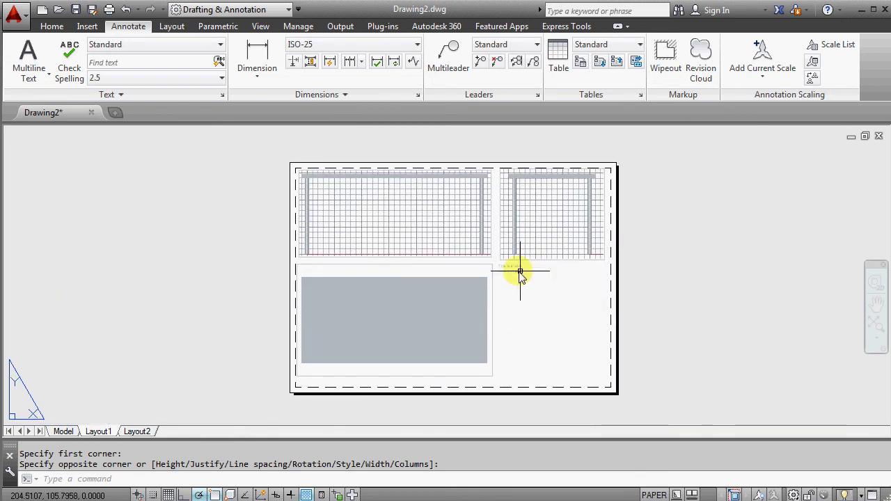
scroll(504, 282, "up", 3)
left_click(508, 248)
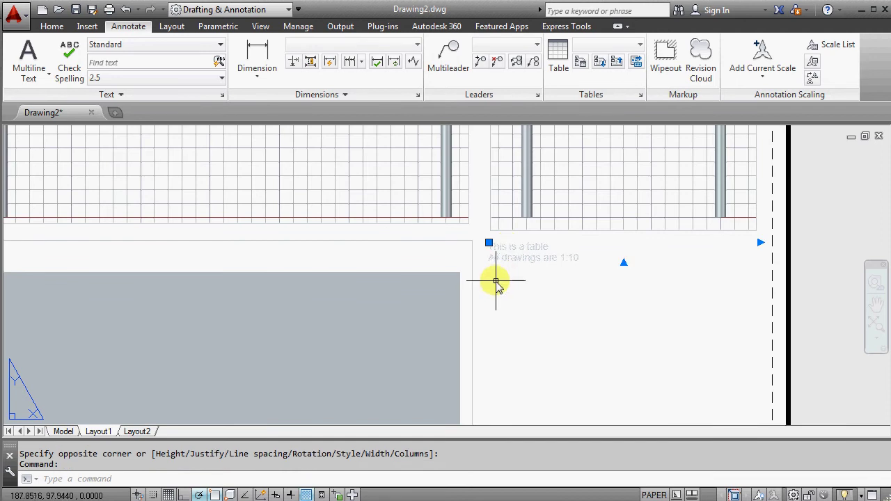
left_click(489, 243)
left_click(518, 283)
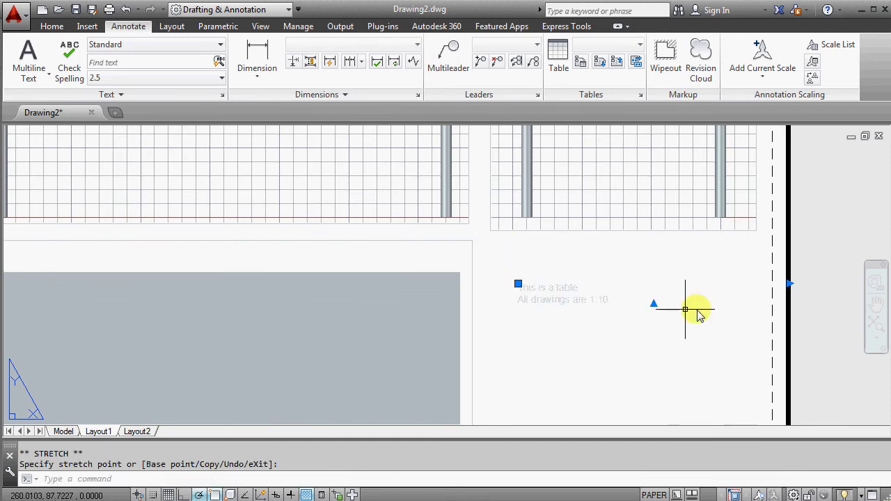
left_click(518, 283)
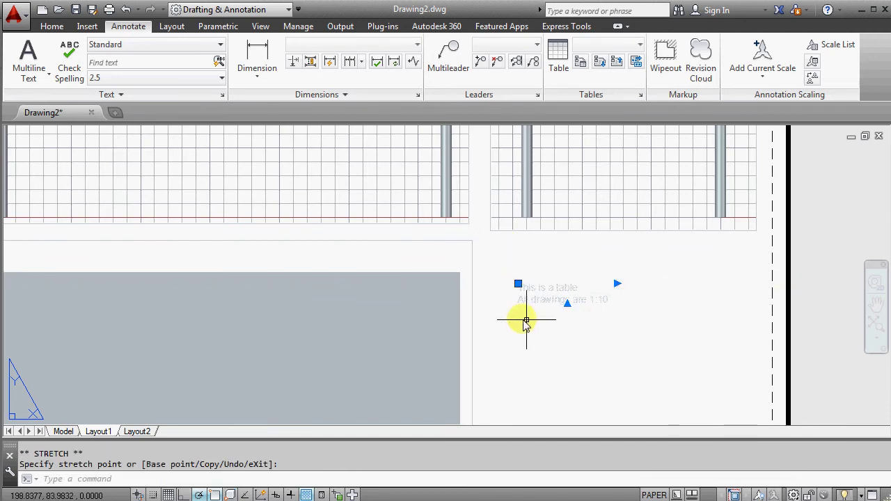
scroll(518, 285, "down", 3)
scroll(567, 352, "up", 2)
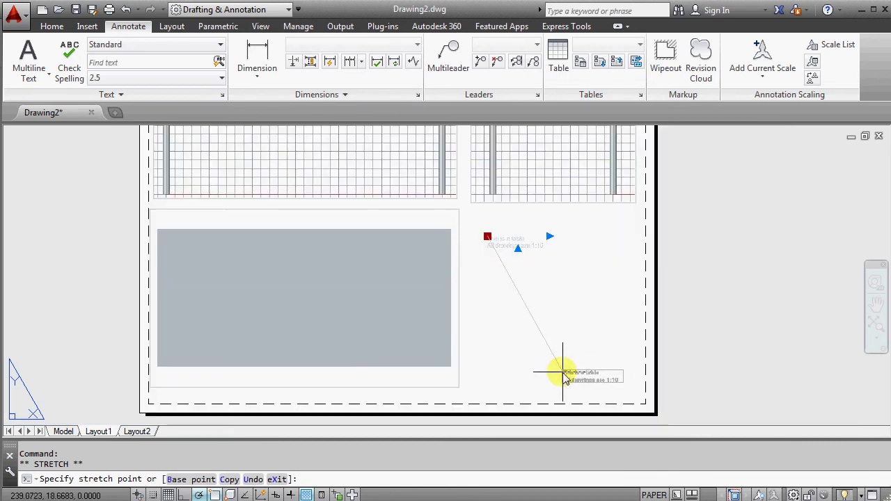
left_click(578, 384)
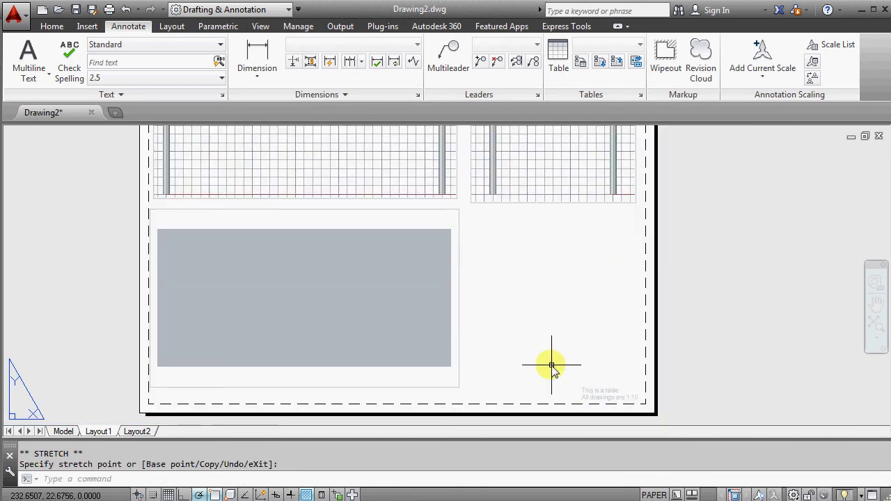
key("Escape")
Step: Move the top-view viewport slightly down so its lower edge reaches the bottom of the printable area
scroll(568, 327, "down", 2)
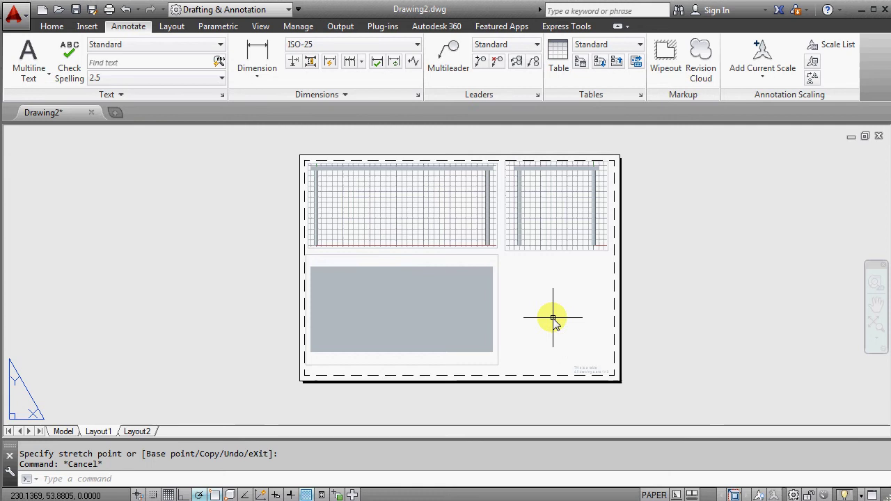
scroll(446, 275, "down", 1)
middle_click_drag(432, 284, 439, 220)
left_click(439, 220)
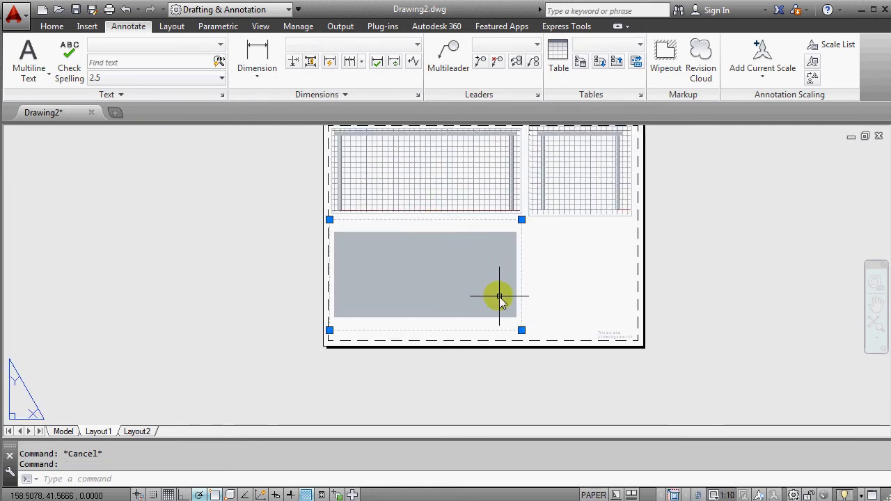
left_click(51, 26)
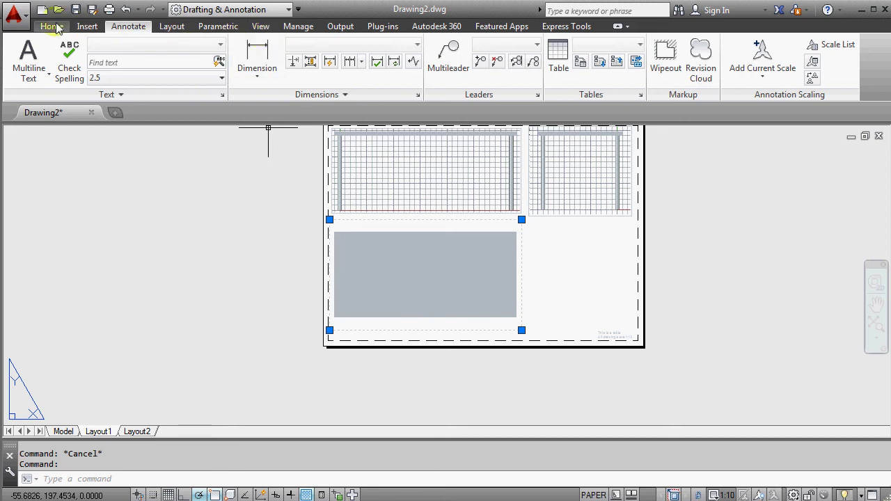
left_click(186, 45)
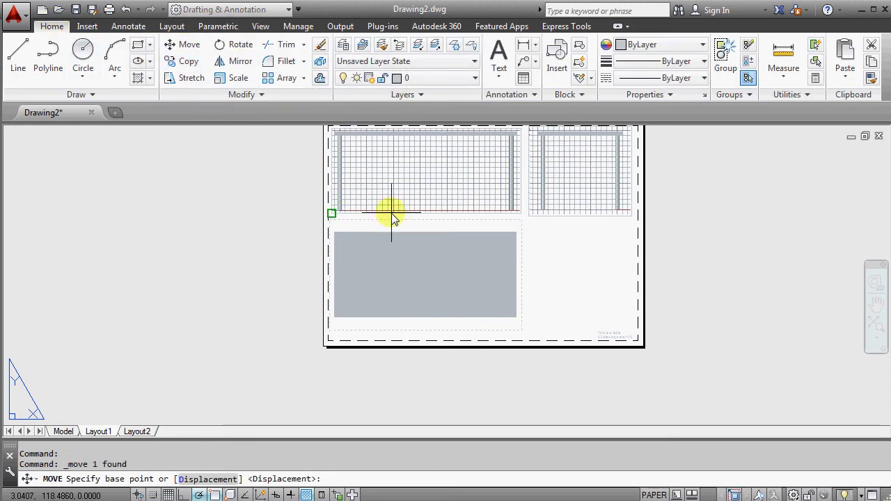
left_click(330, 220)
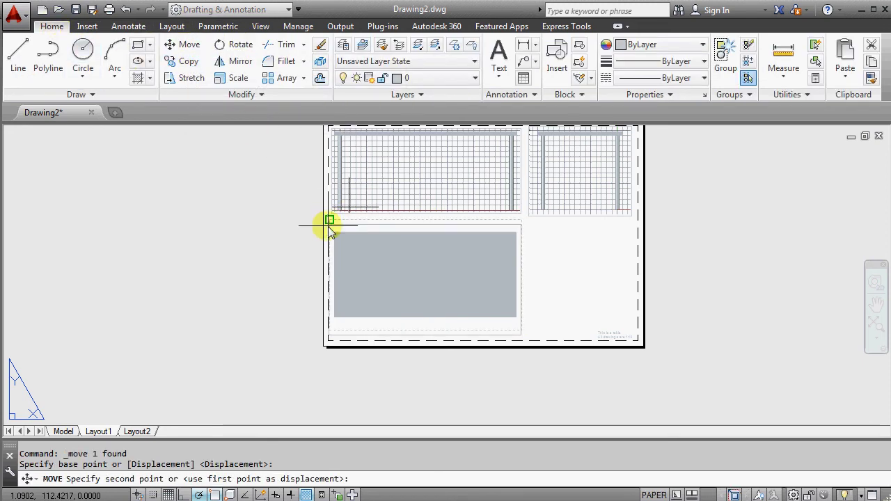
left_click(329, 230)
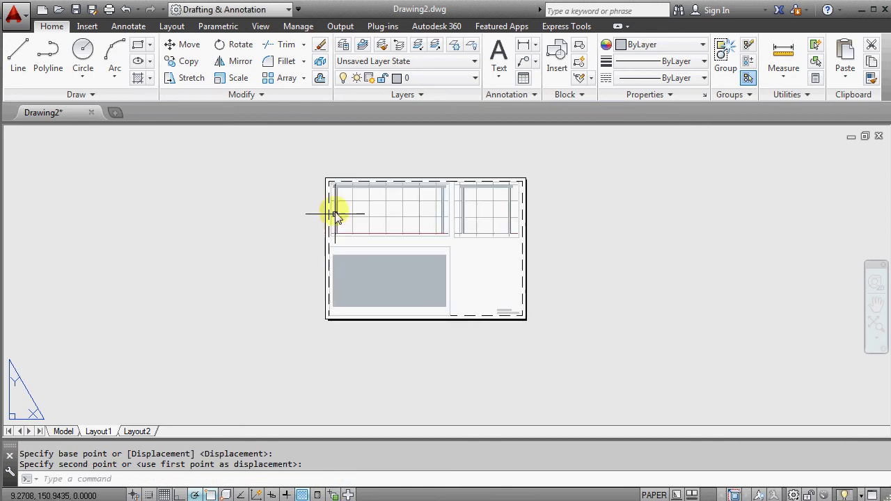
left_click(347, 185)
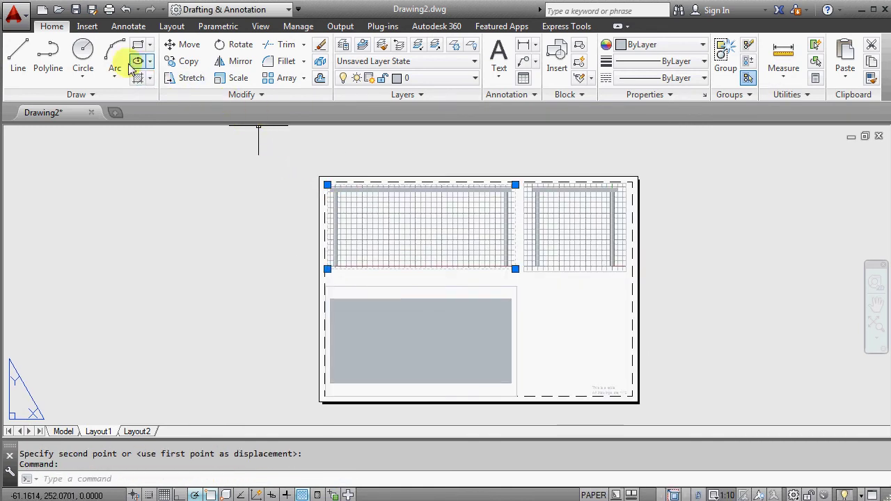
left_click(181, 47)
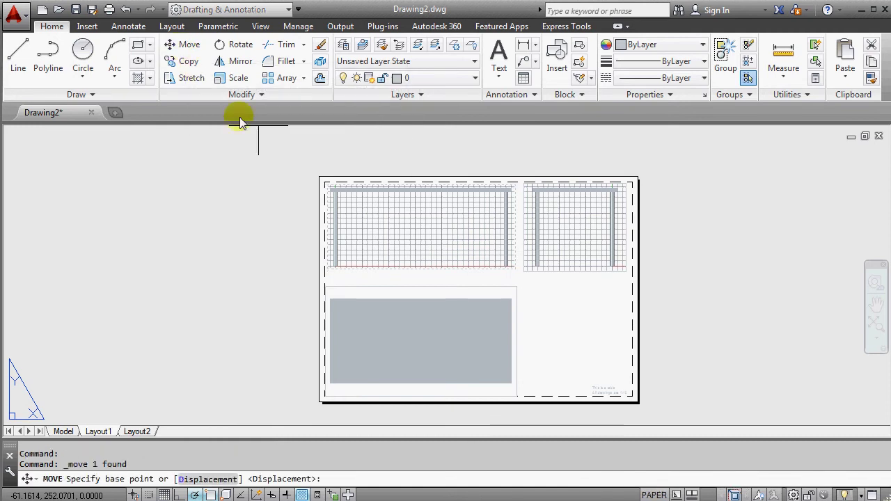
key("Escape")
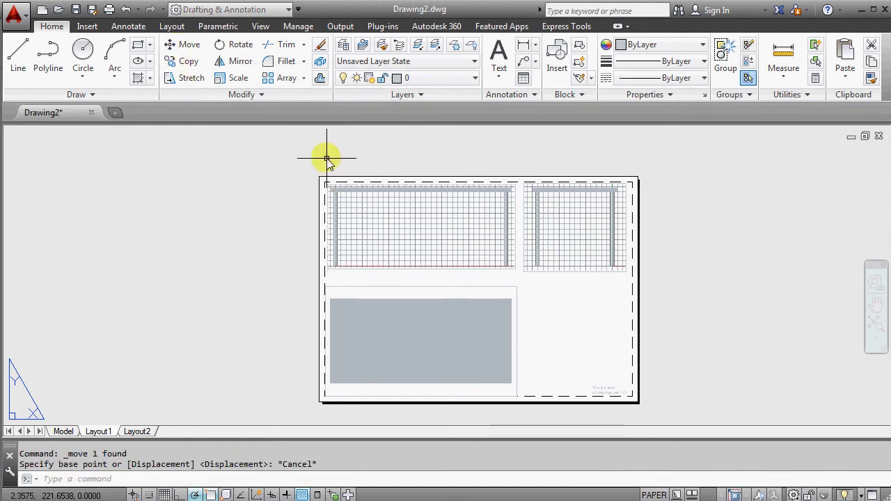
Step: Move the front and left viewports together slightly down to leave space for labels above them
left_click(557, 186)
left_click(478, 184)
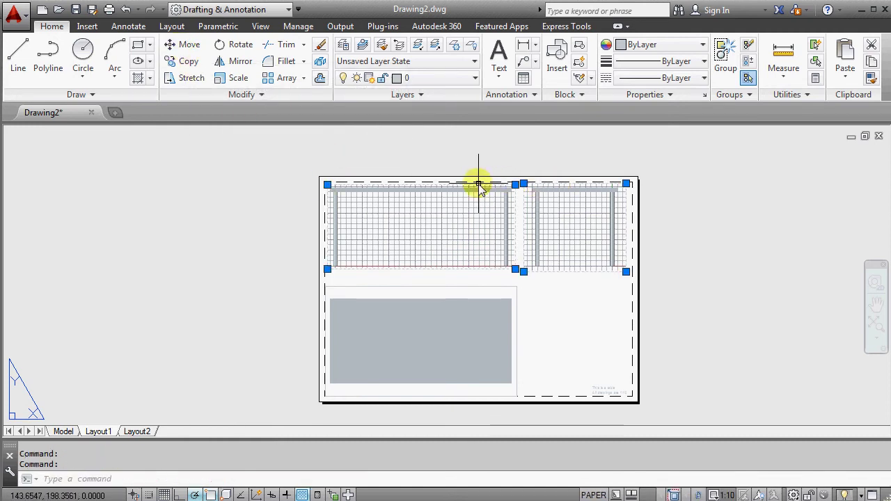
left_click(184, 44)
scroll(516, 182, "up", 2)
scroll(515, 182, "up", 2)
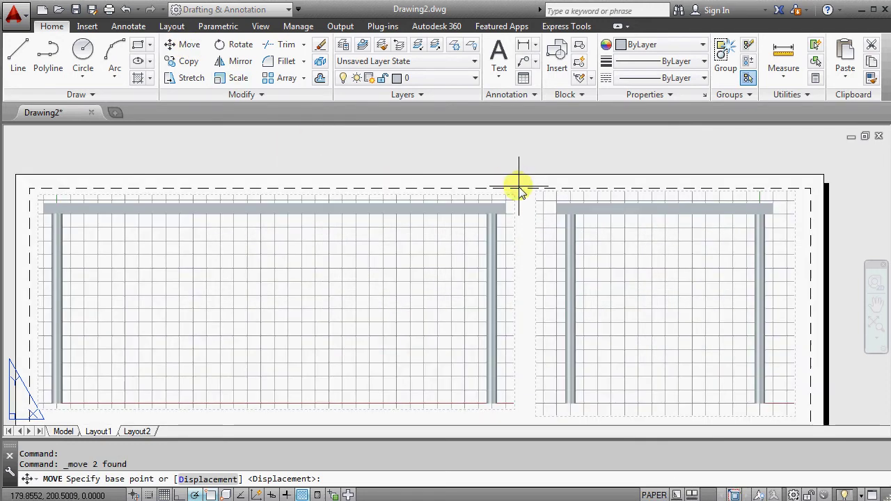
left_click(514, 195)
scroll(514, 194, "down", 2)
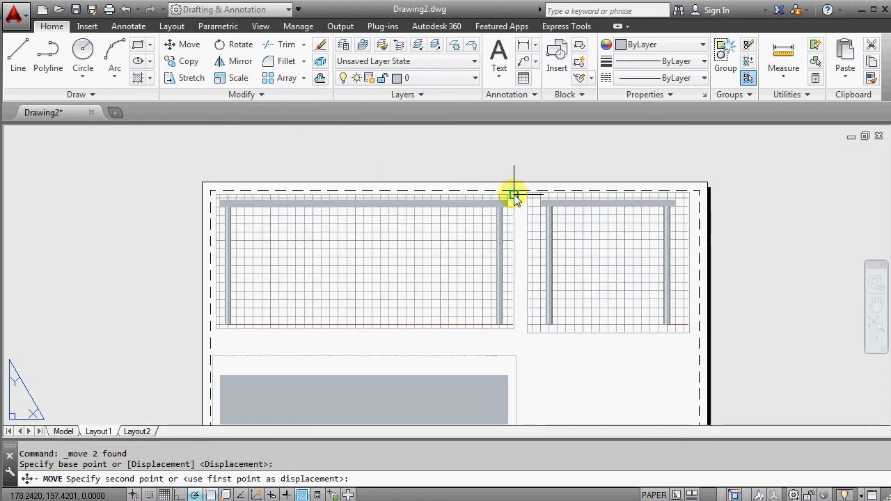
left_click(515, 206)
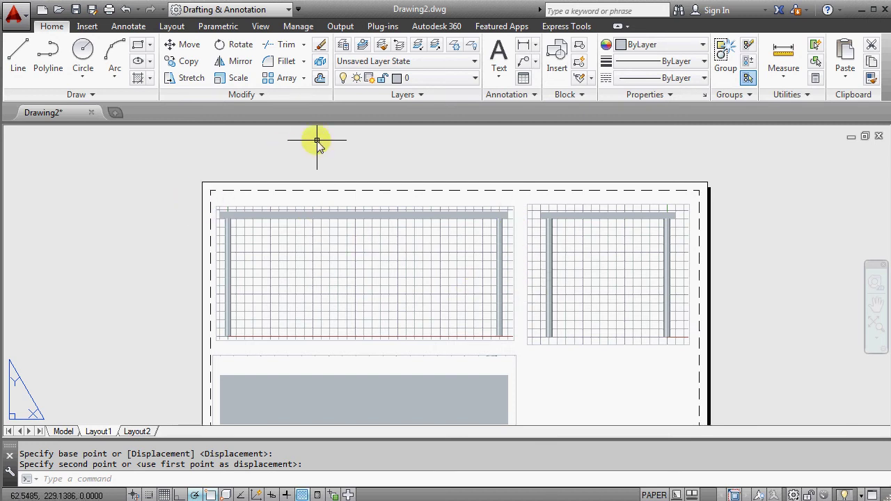
Step: Place the single-line text "Front" above the front view, with height 5 and the default rotation of 0
left_click(499, 80)
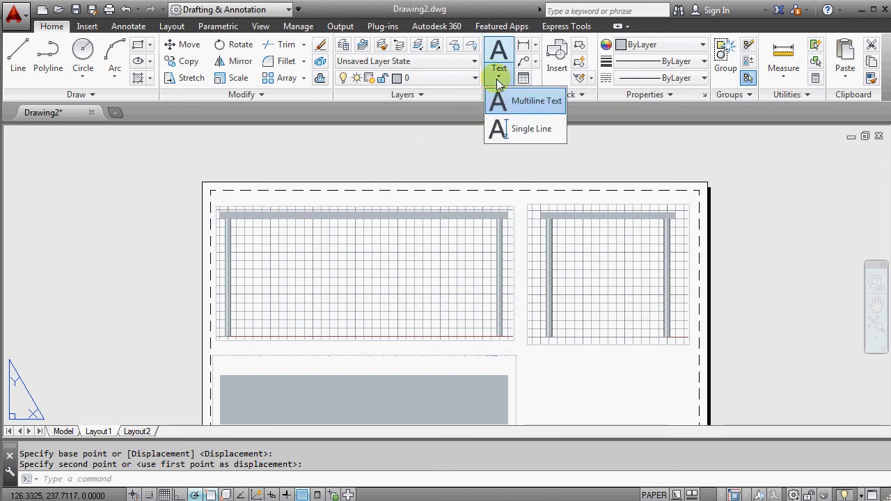
left_click(516, 130)
scroll(339, 209, "up", 3)
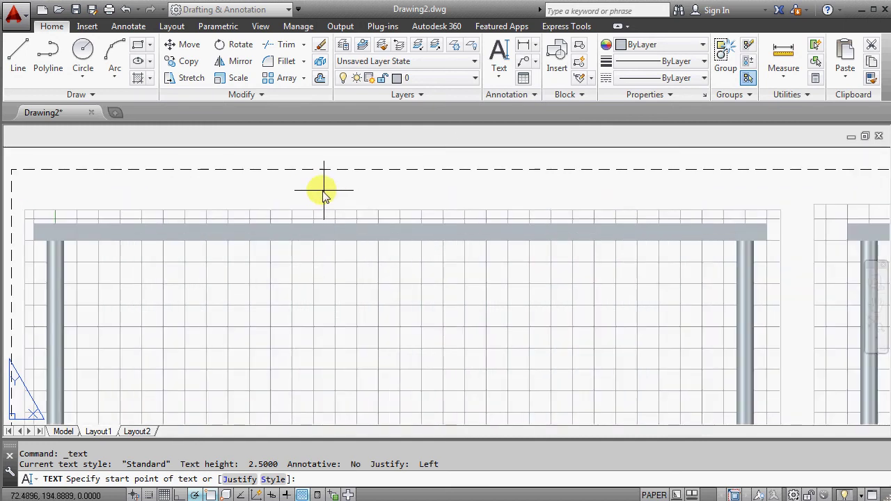
left_click(320, 197)
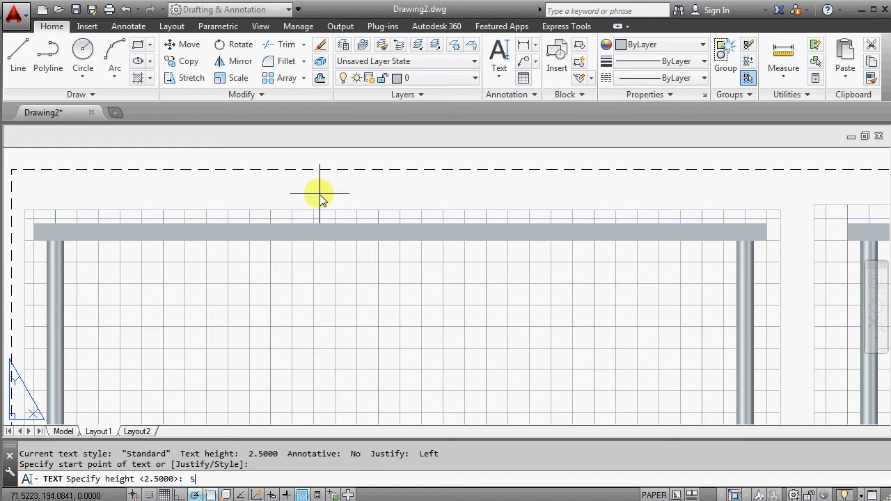
type("5")
key("Return")
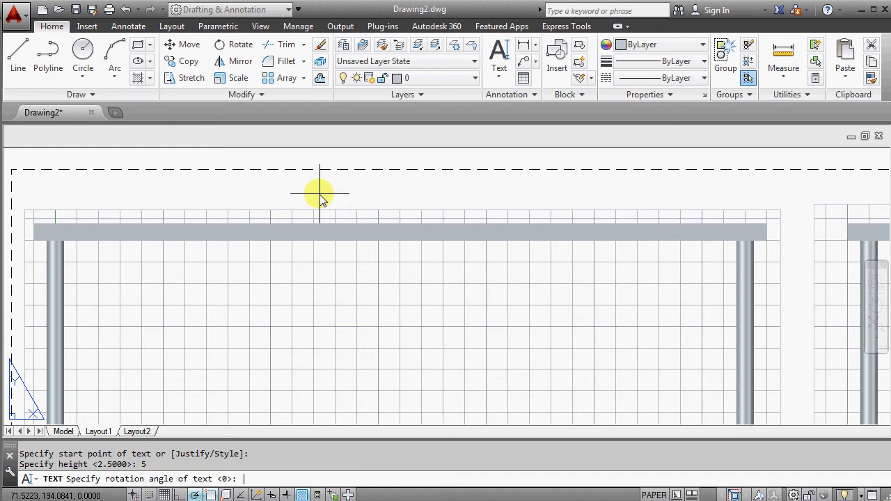
key("Return")
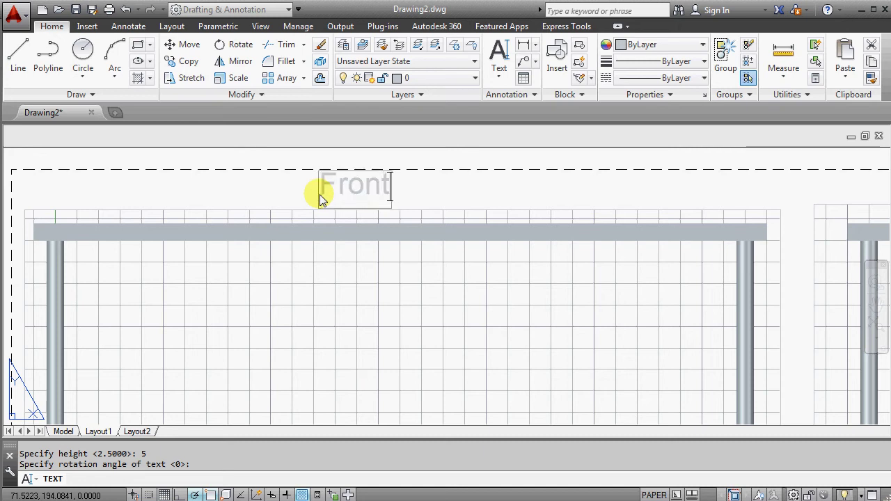
Step: Add the labels "Left" above the left view and "Top" above the top view, and finish the text
scroll(230, 210, "down", 3)
scroll(404, 205, "up", 2)
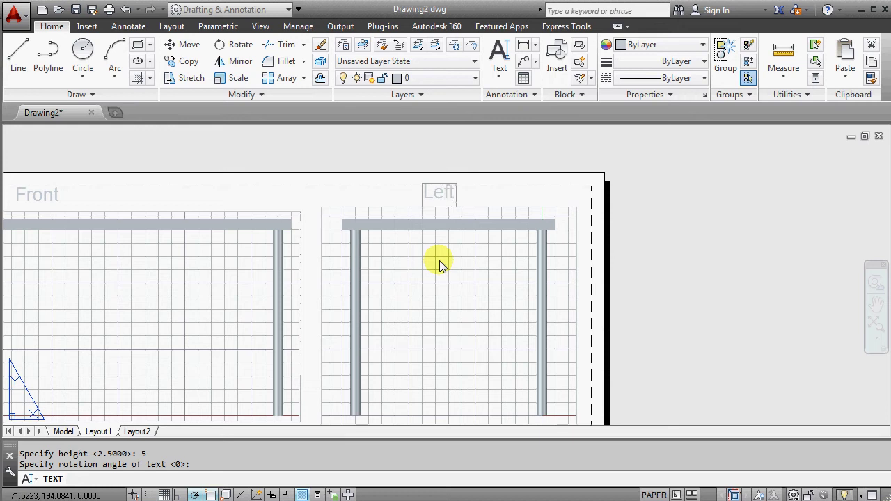
scroll(560, 259, "down", 4)
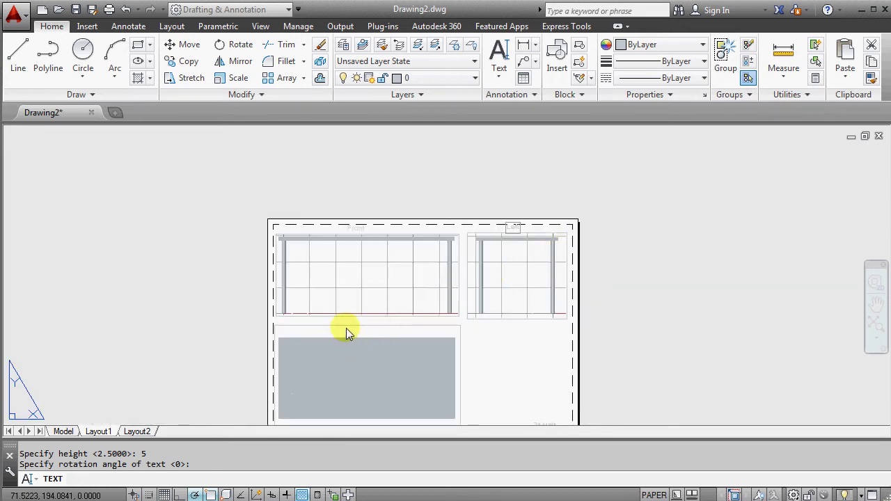
scroll(346, 328, "up", 4)
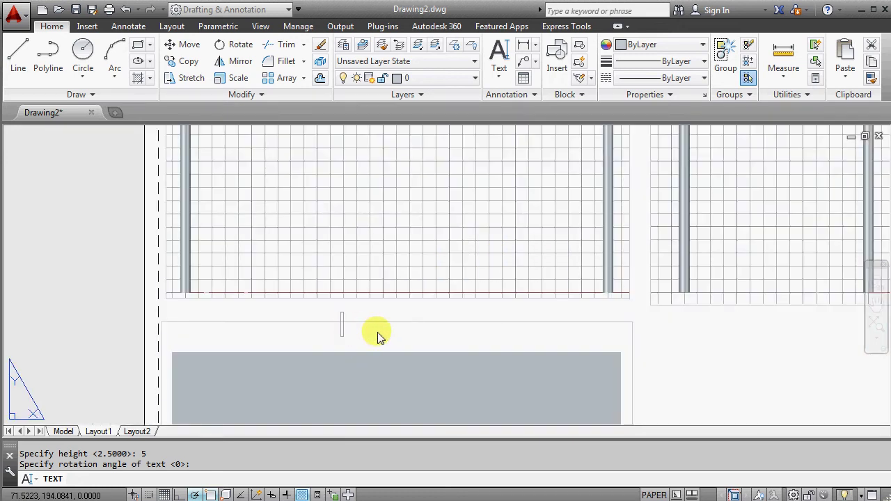
scroll(424, 326, "down", 4)
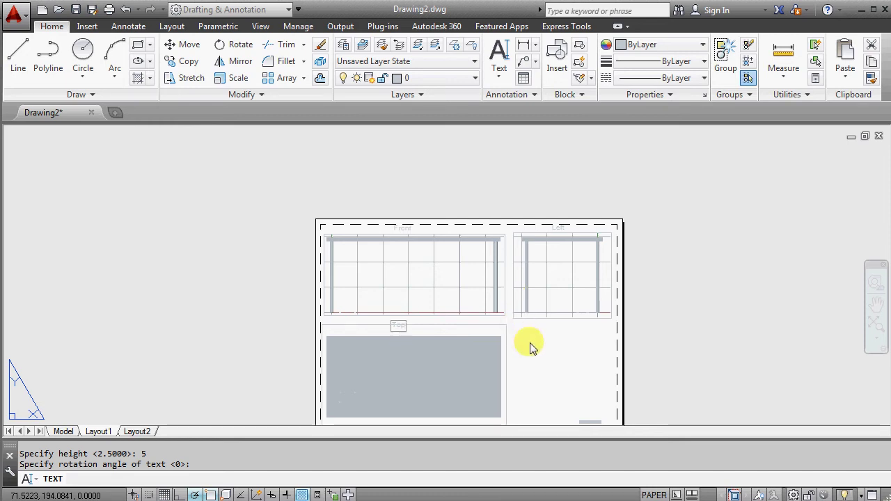
key("Escape")
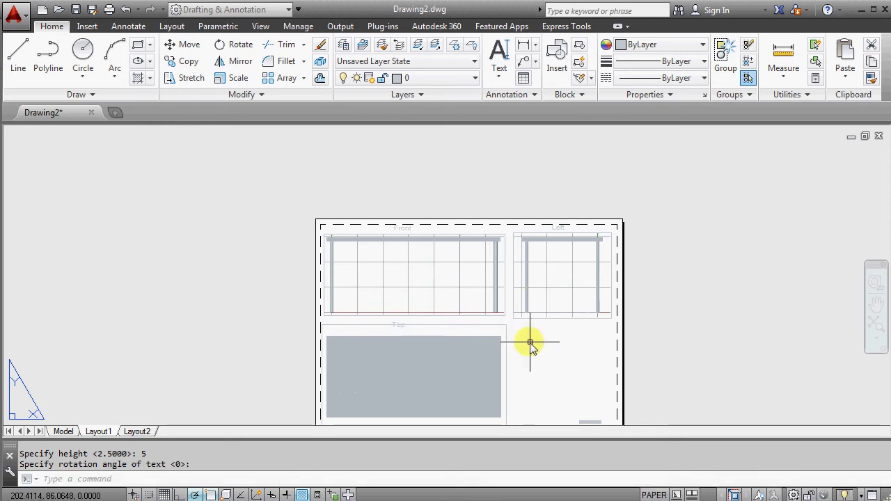
Step: Lower the "Left" label onto the upper edge of the left viewport
scroll(557, 264, "up", 3)
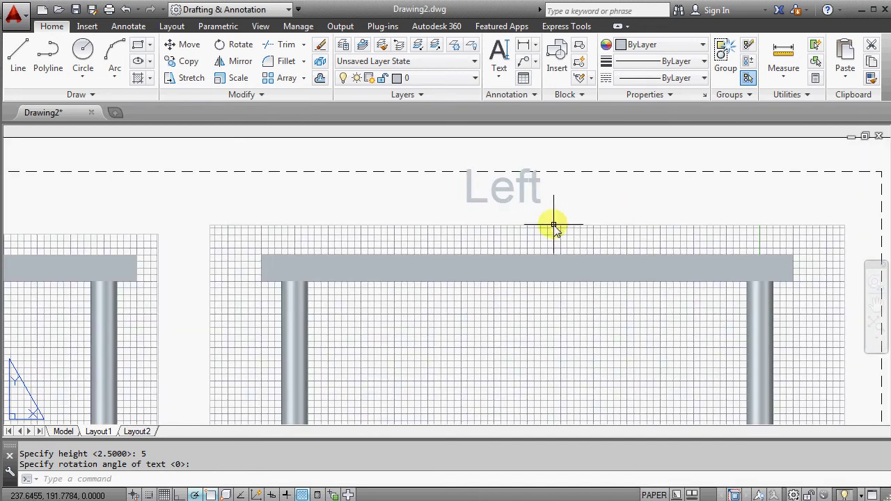
scroll(513, 193, "up", 2)
left_click(506, 206)
scroll(473, 212, "down", 2)
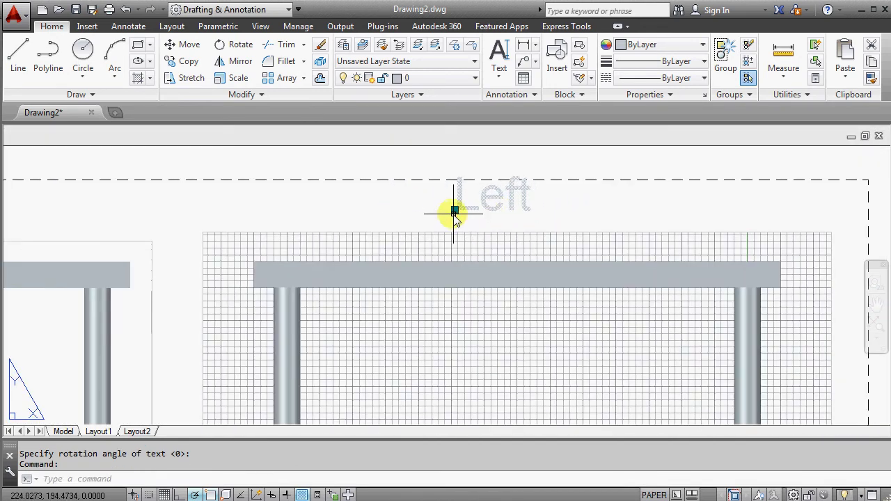
left_click(454, 211)
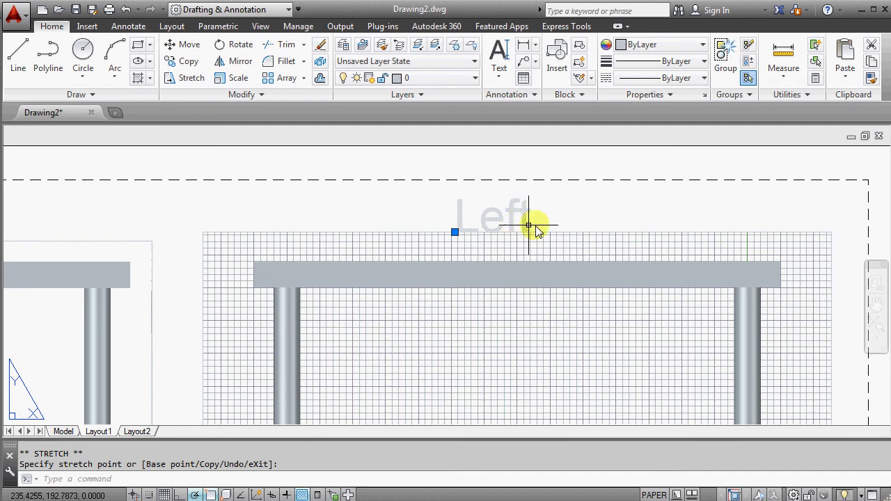
scroll(592, 229, "down", 4)
key("Escape")
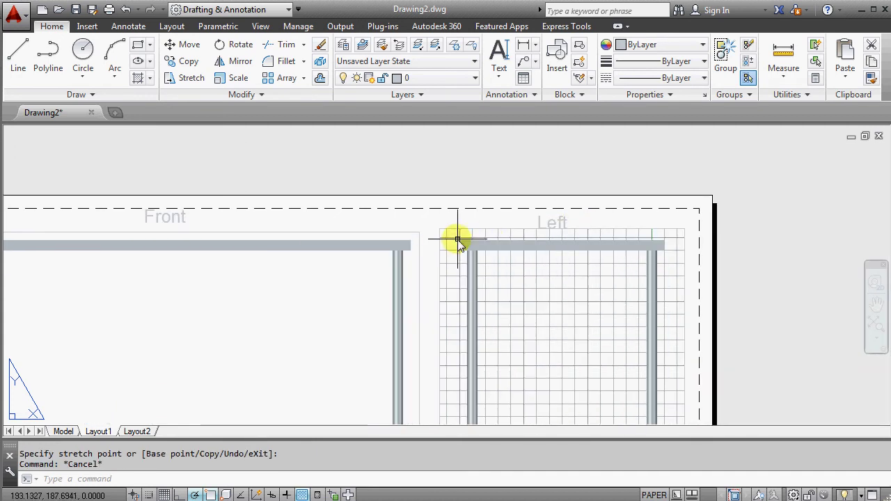
Step: Raise the "Left" label slightly above the left viewport's edge, level with the "Front" label
scroll(458, 240, "up", 4)
left_click(535, 209)
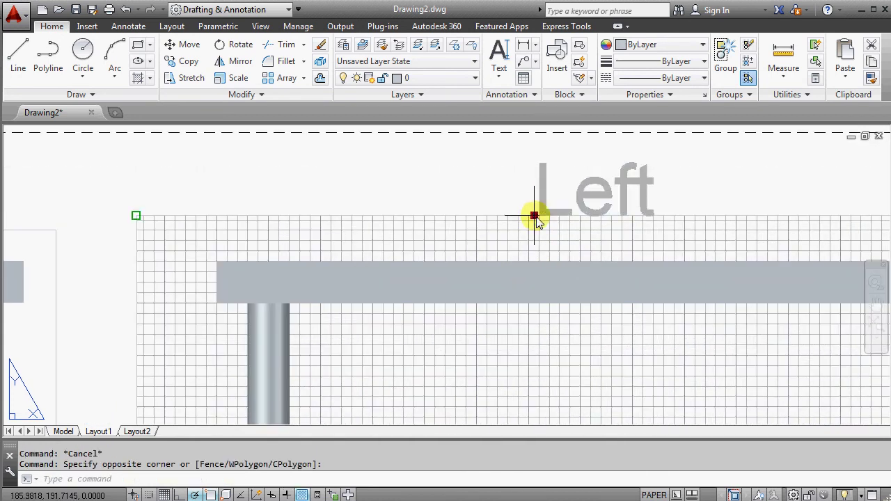
left_click(534, 216)
scroll(663, 237, "down", 4)
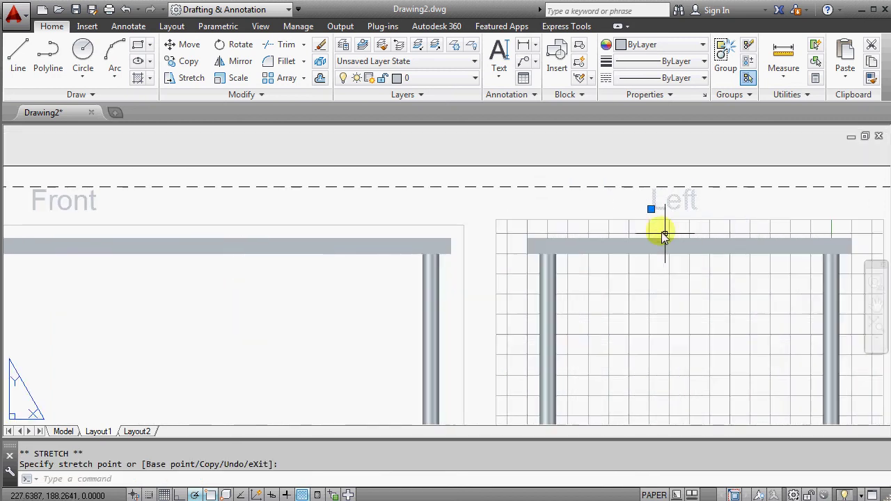
key("Escape")
Step: Create a new layer named "hidden", turn off its plotting, and close the layer manager
scroll(440, 200, "down", 3)
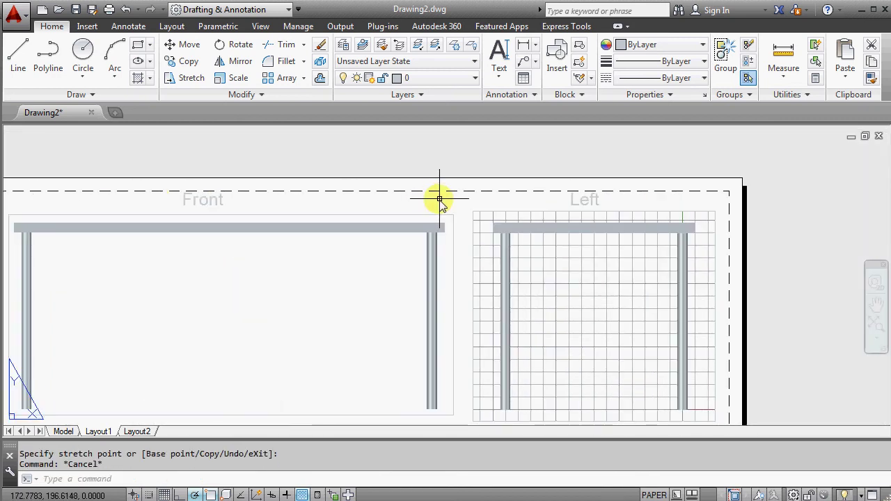
scroll(548, 170, "up", 2)
scroll(501, 232, "down", 4)
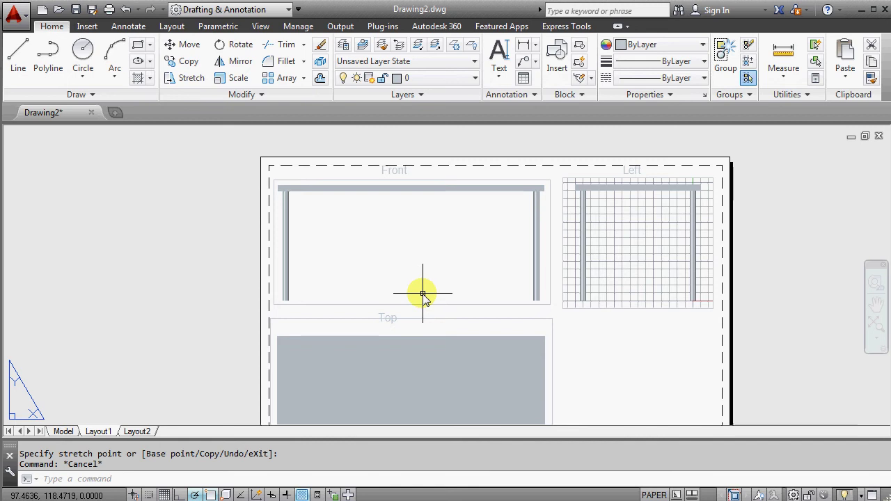
scroll(423, 294, "down", 2)
middle_click_drag(408, 293, 319, 269)
left_click(343, 44)
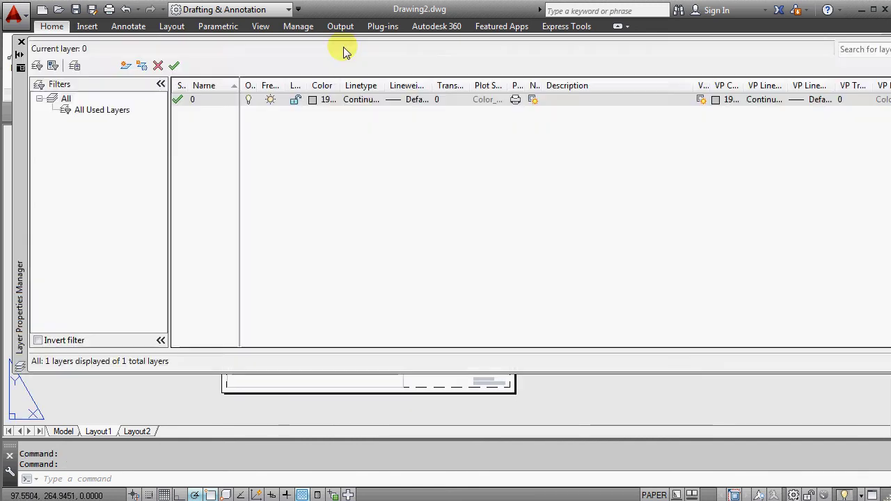
left_click(126, 65)
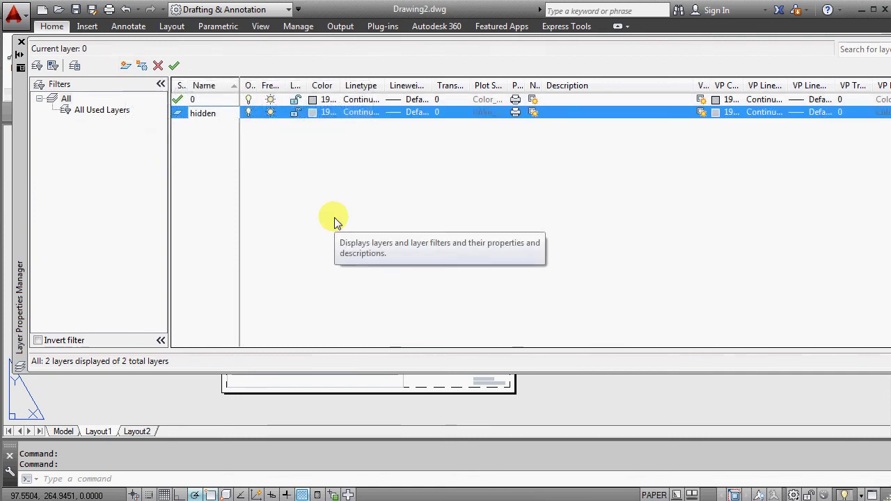
left_click(516, 112)
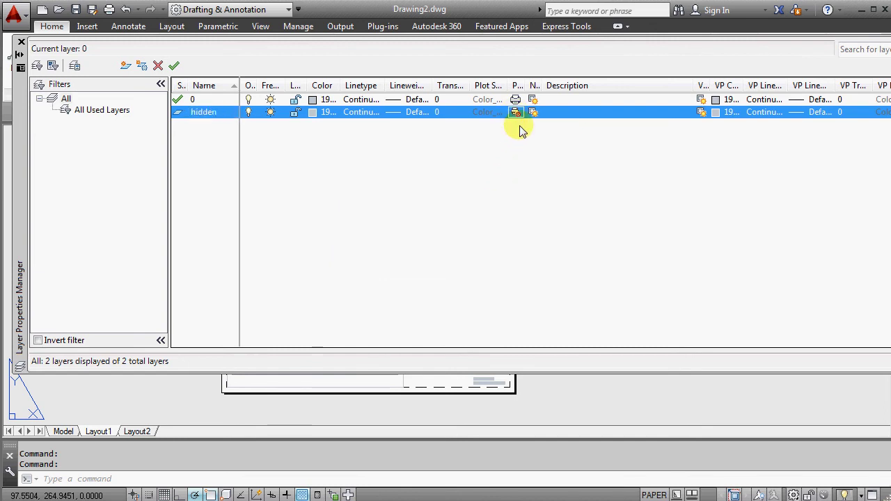
left_click(21, 43)
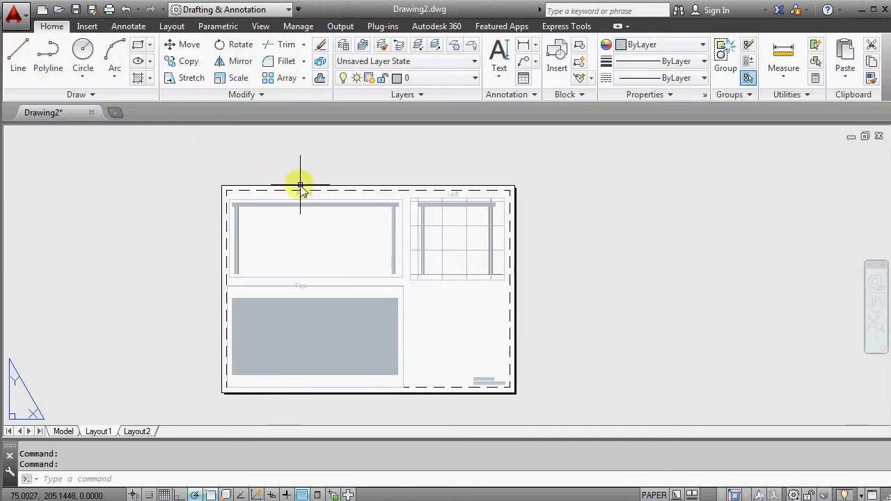
Step: Move the front, left and top viewports on Layout1 to the "hidden" layer
left_click(390, 277)
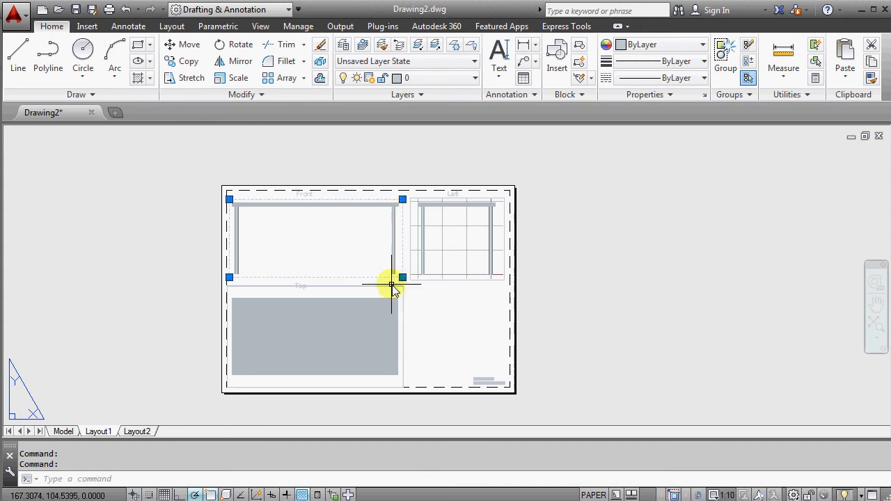
left_click(403, 294)
left_click(422, 281)
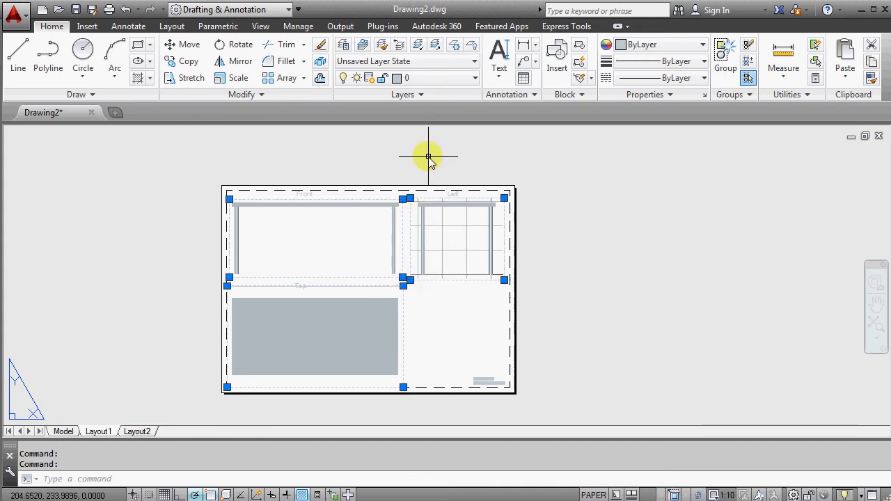
left_click(422, 78)
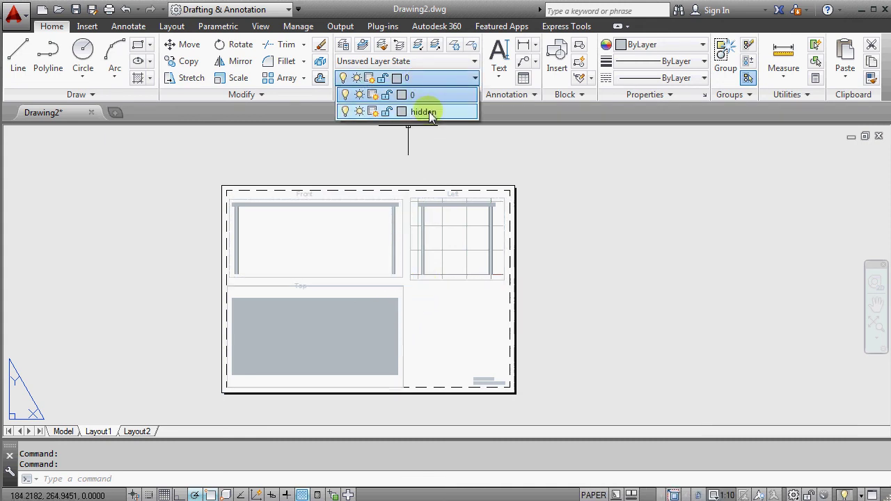
left_click(422, 111)
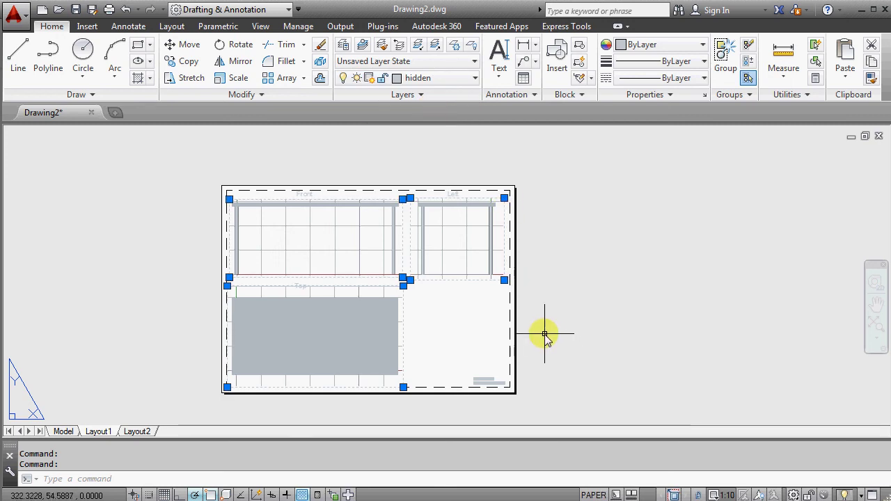
Step: Preview the plot of Layout1, examine the front, left and top views up close, and exit the preview
left_click(340, 25)
left_click(74, 62)
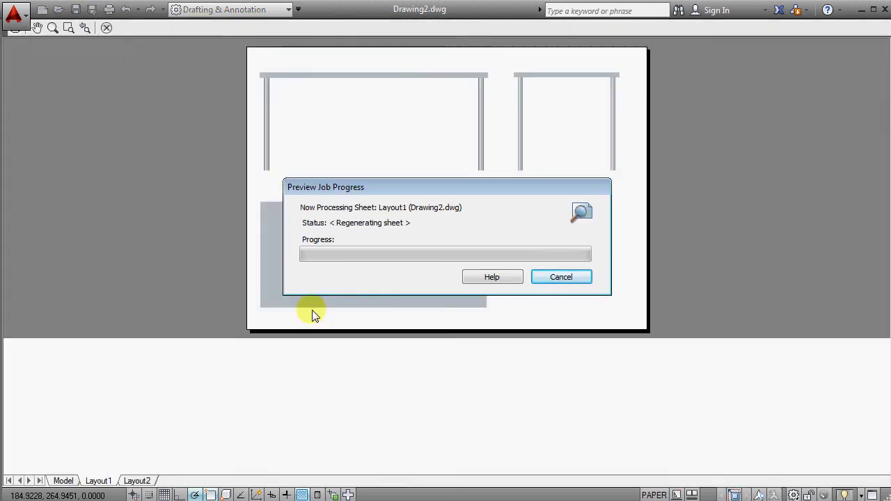
scroll(312, 249, "up", 4)
scroll(313, 257, "down", 2)
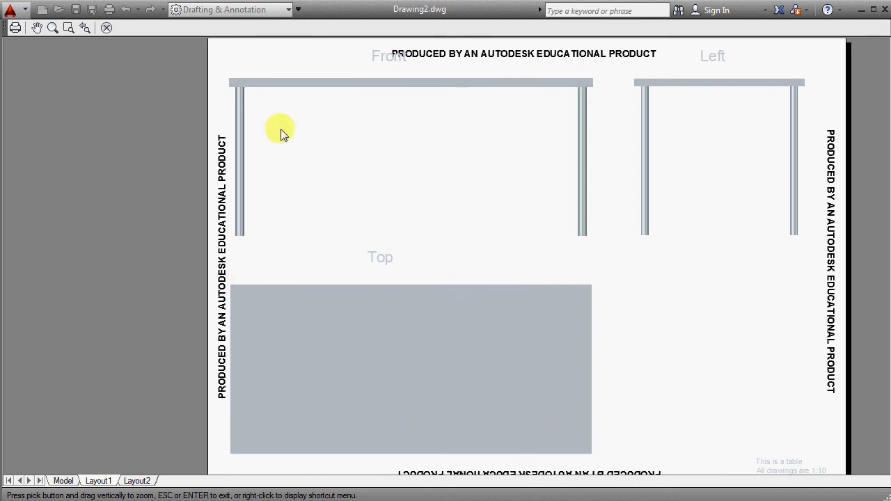
scroll(553, 323, "up", 4)
scroll(598, 272, "down", 4)
scroll(614, 117, "up", 2)
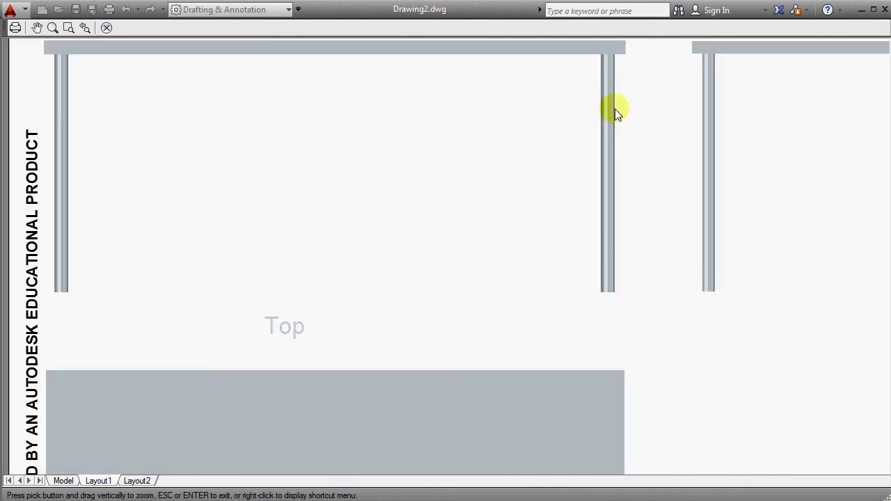
scroll(604, 113, "down", 4)
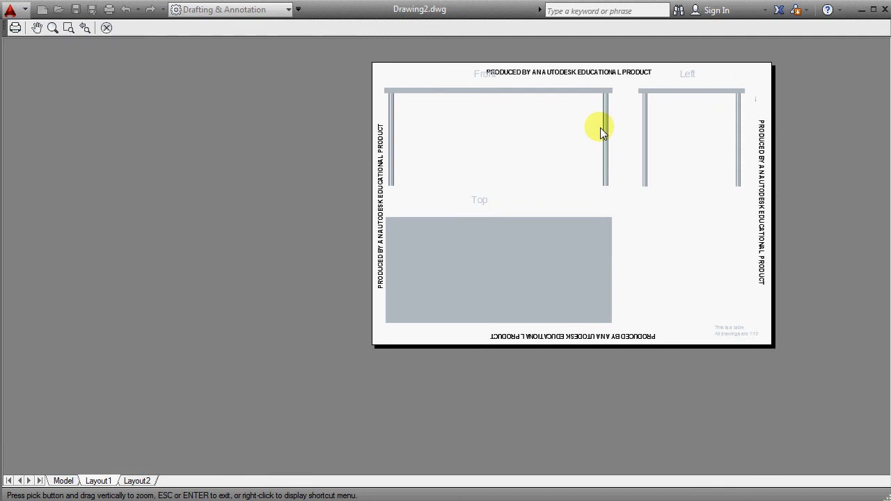
key("Escape")
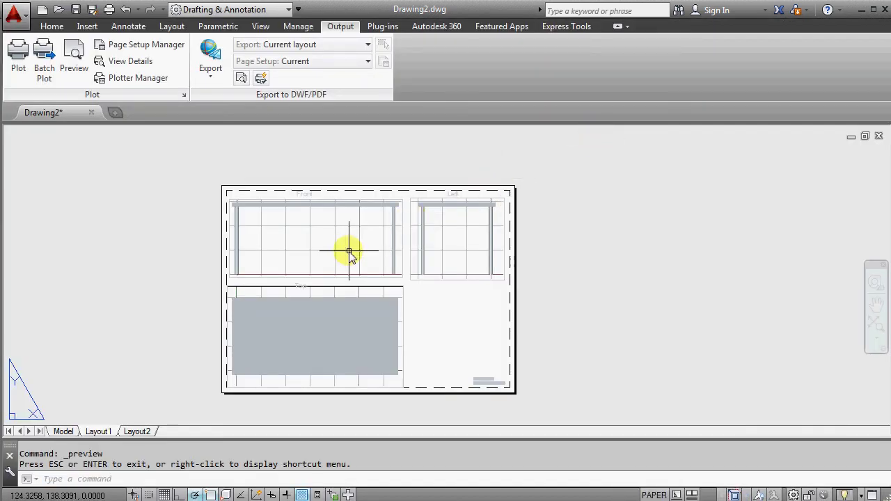
Step: Activate the front viewport and set its visual style to Hidden
double_click(314, 252)
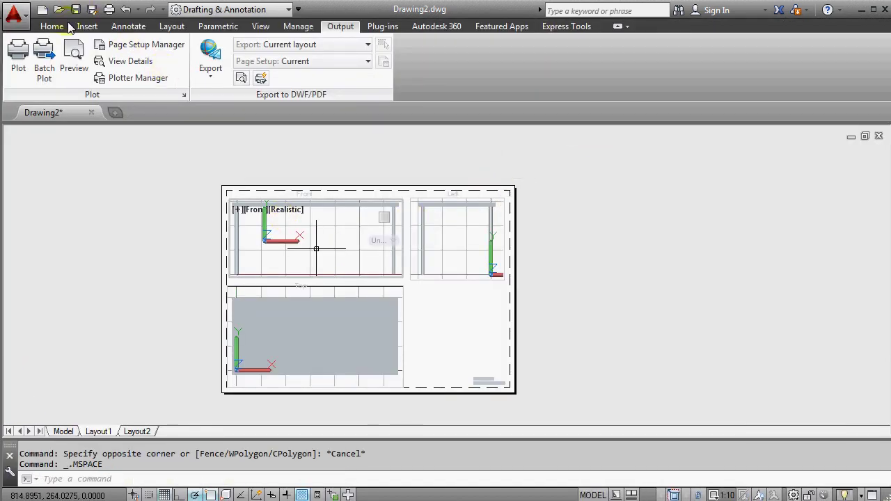
left_click(262, 25)
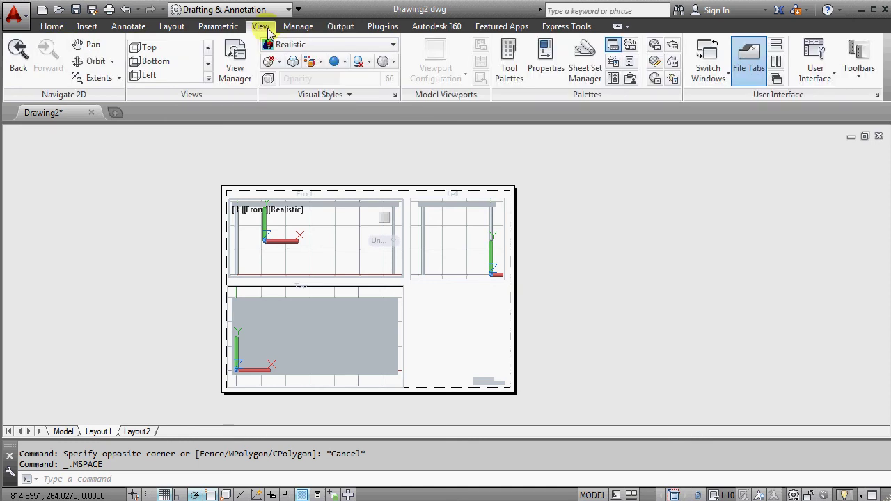
left_click(395, 46)
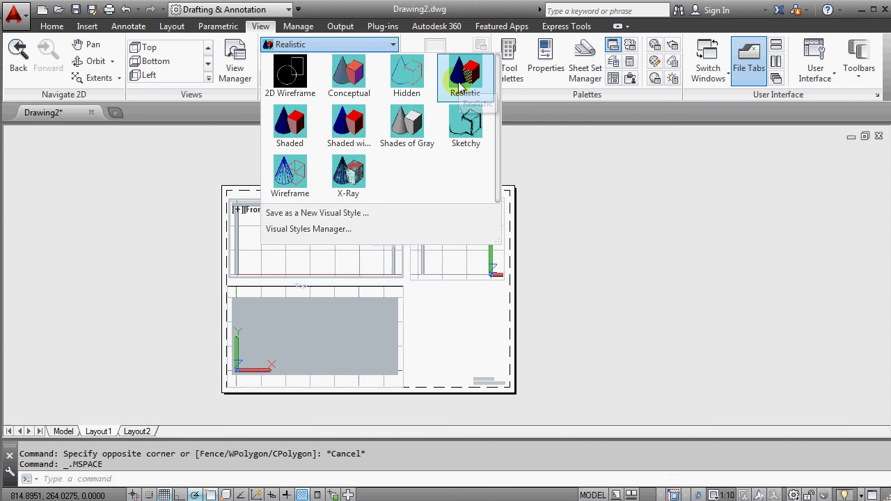
left_click(404, 84)
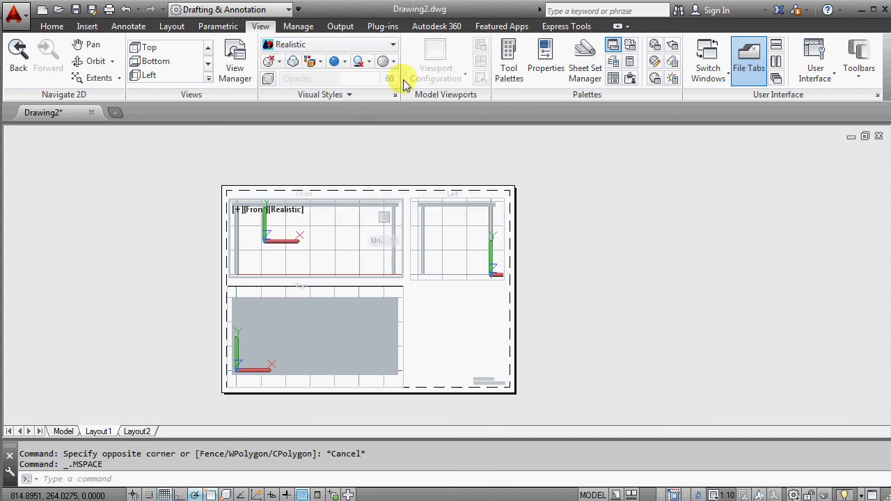
Step: Set the visual style of the left and top viewports to Hidden, and return to paper space
left_click(458, 239)
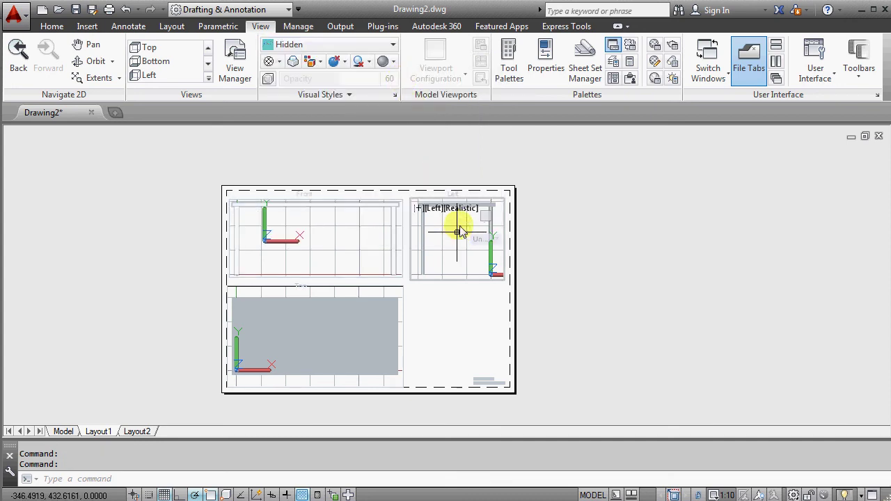
left_click(394, 48)
left_click(402, 83)
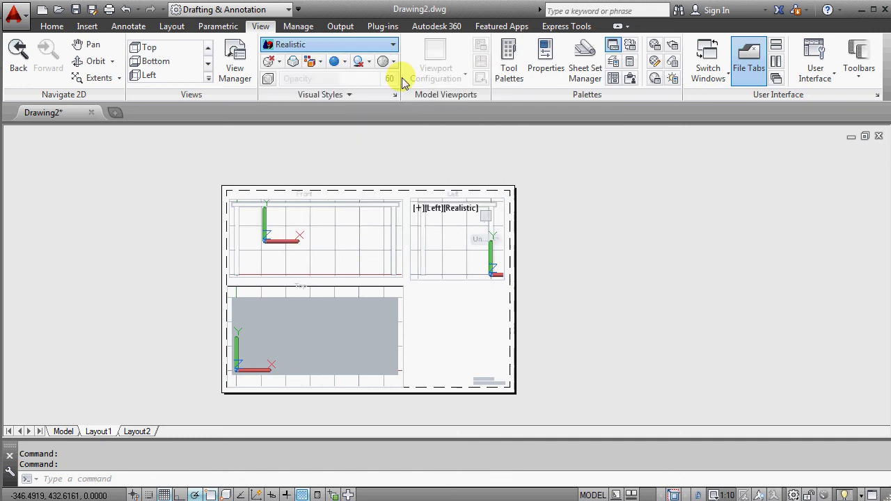
left_click(309, 336)
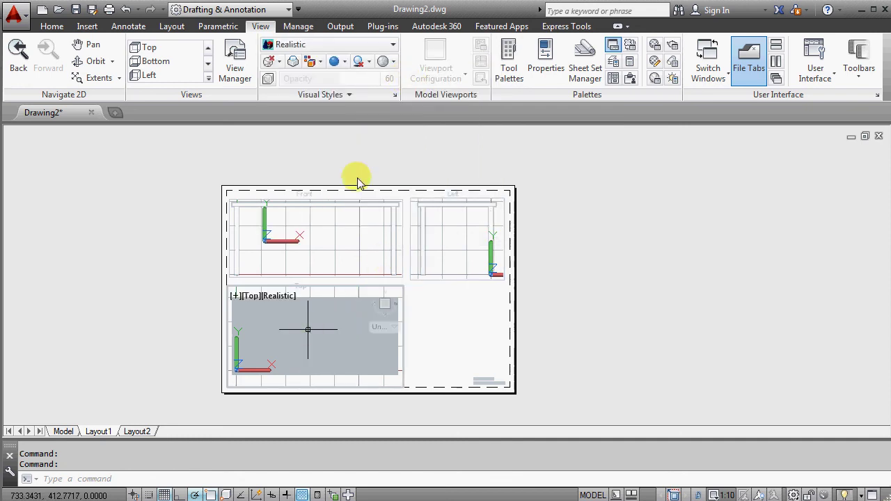
left_click(393, 46)
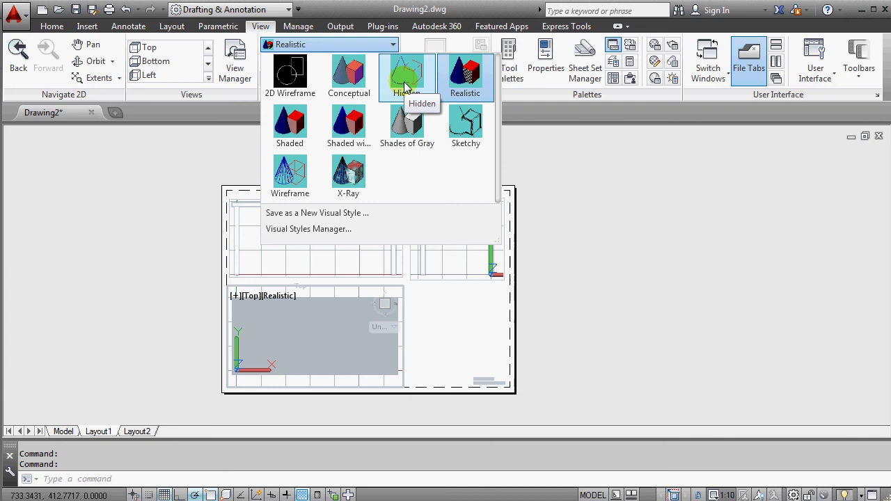
left_click(406, 78)
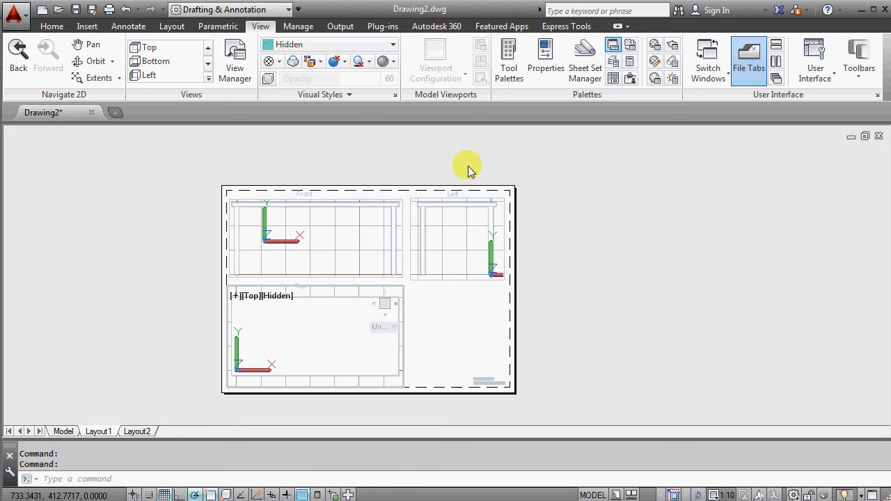
double_click(600, 272)
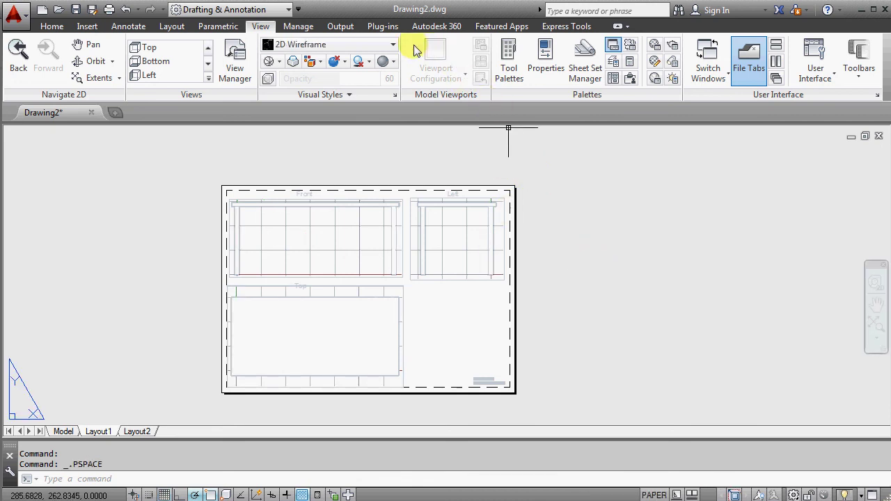
Step: Preview the plot again, inspect the table's outlines in the three views up close, and exit the preview
left_click(347, 28)
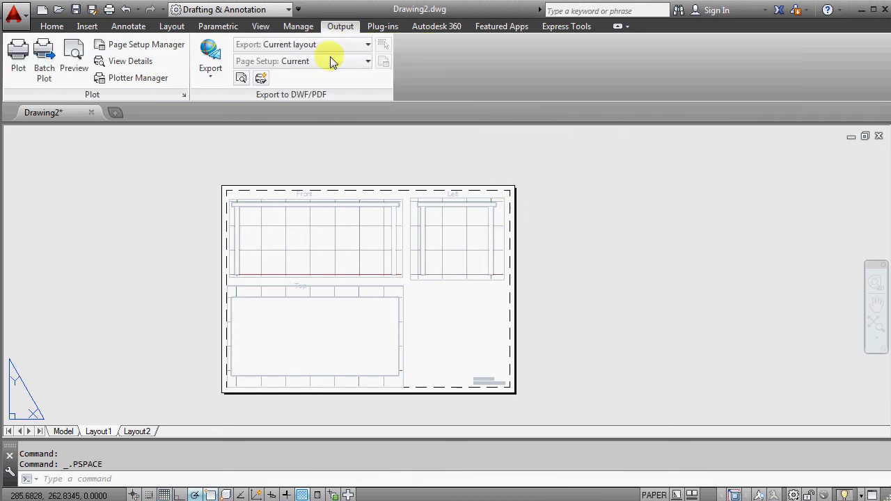
left_click(73, 54)
scroll(262, 139, "up", 5)
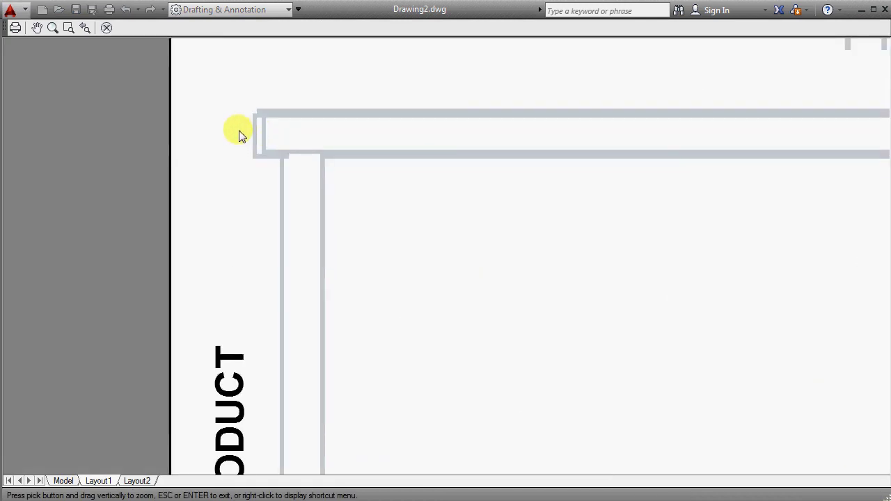
scroll(236, 136, "down", 5)
scroll(416, 139, "up", 4)
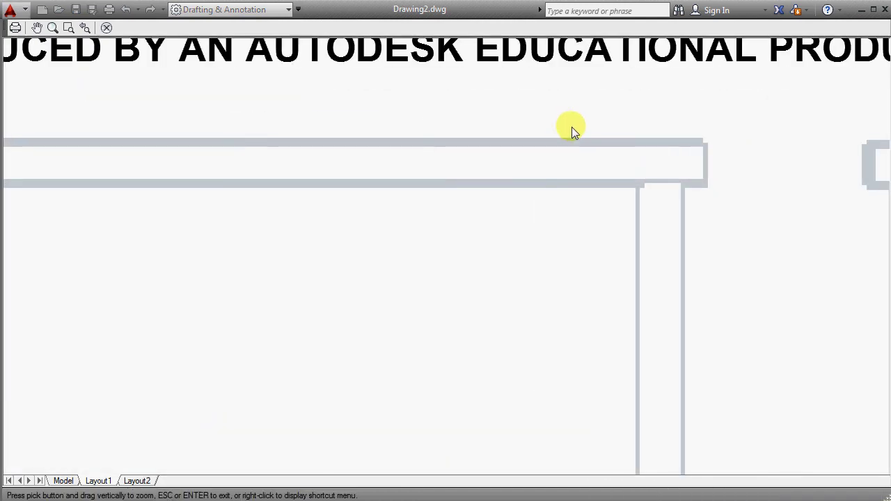
scroll(558, 139, "down", 5)
scroll(561, 142, "up", 5)
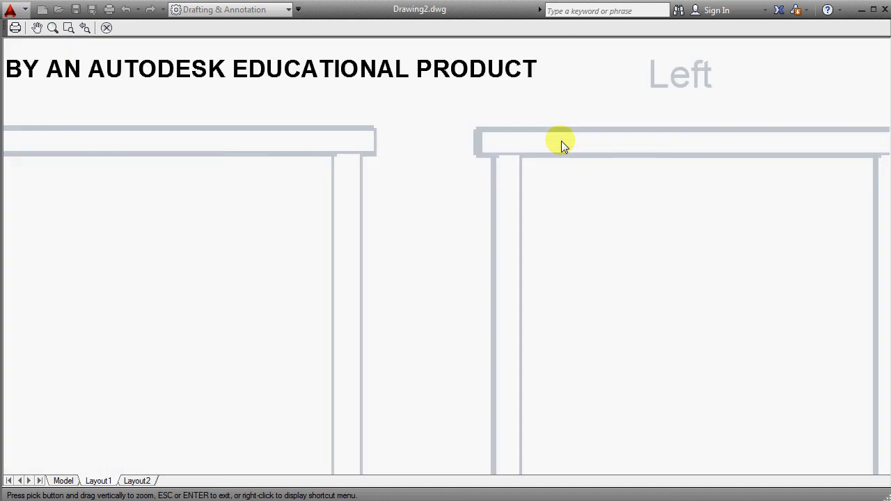
key("Escape")
scroll(470, 165, "down", 5)
scroll(470, 165, "up", 3)
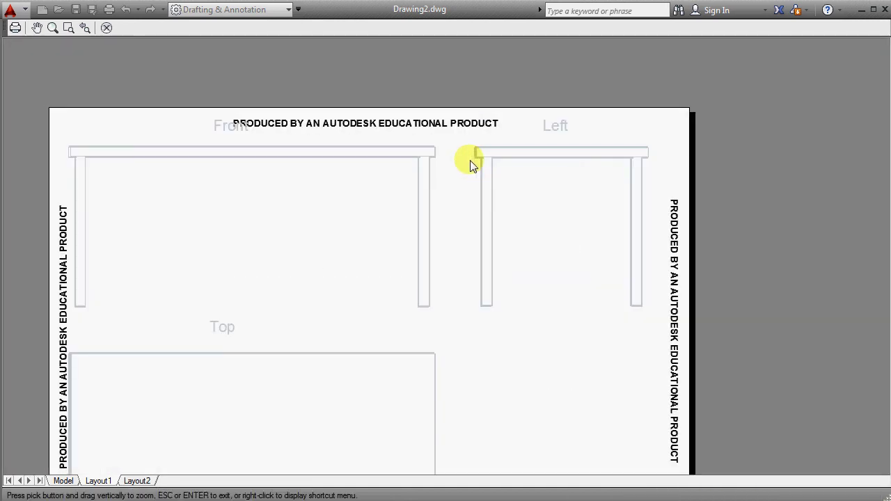
scroll(470, 165, "down", 2)
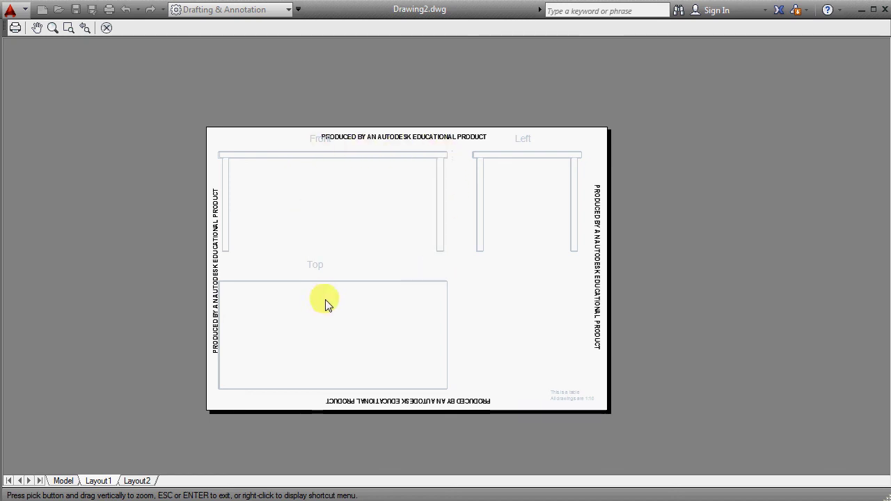
key("Escape")
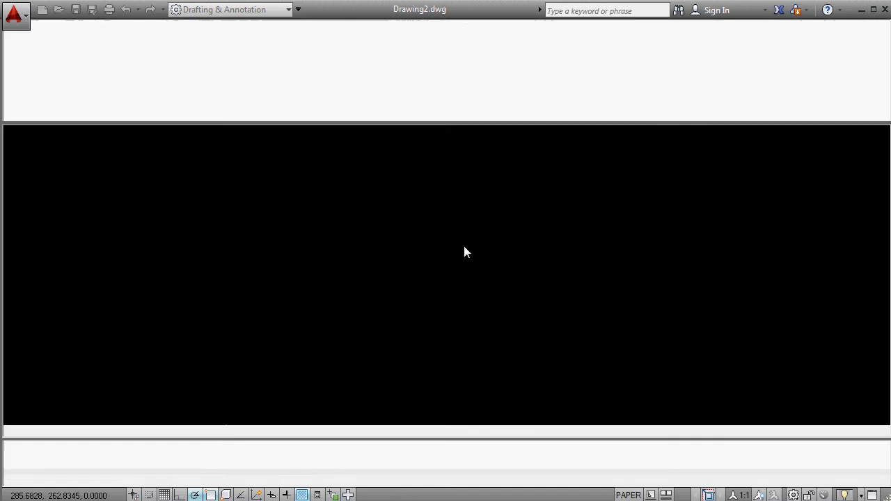
Step: Change the color of layer 0 to black, index color 7, and close the layer manager
left_click(52, 28)
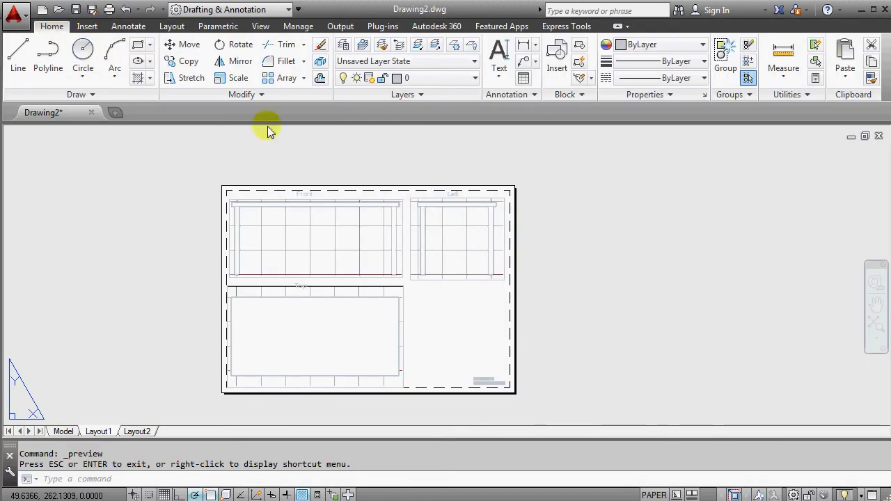
left_click(344, 46)
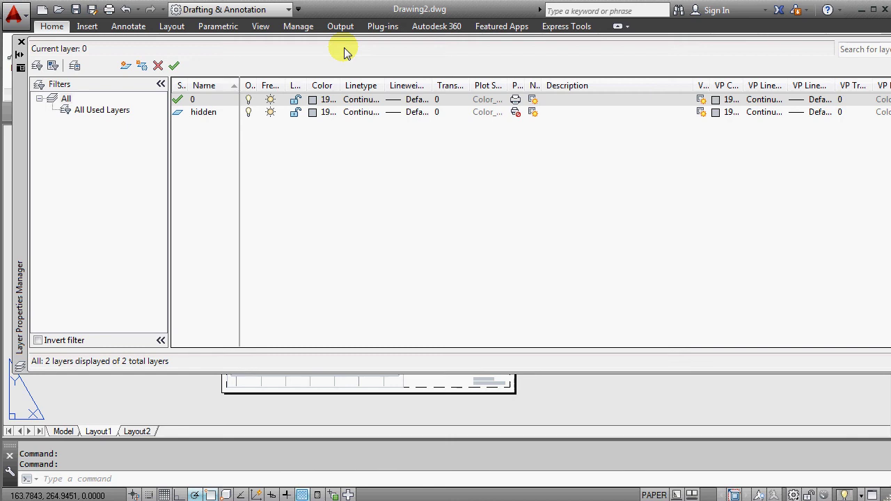
left_click(314, 101)
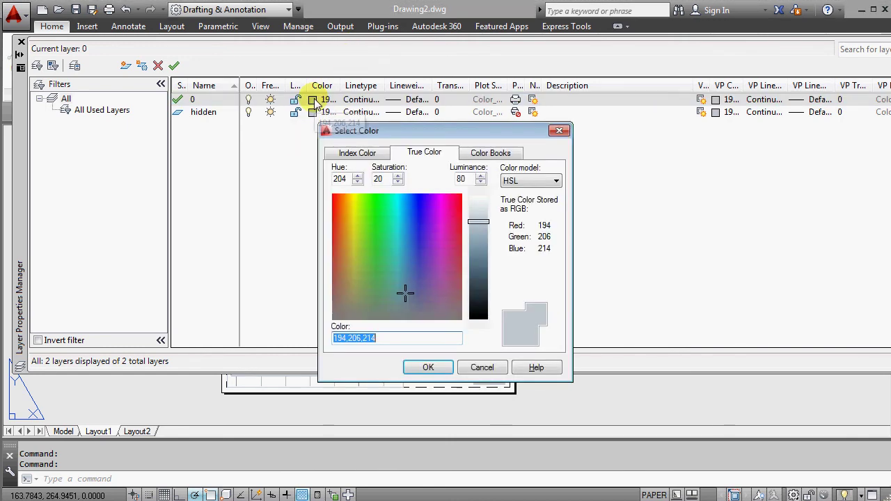
left_click(355, 152)
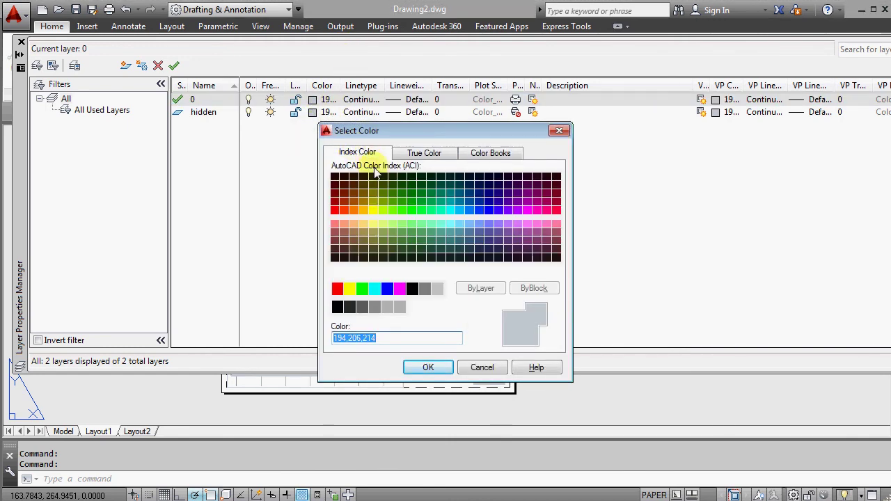
left_click(413, 293)
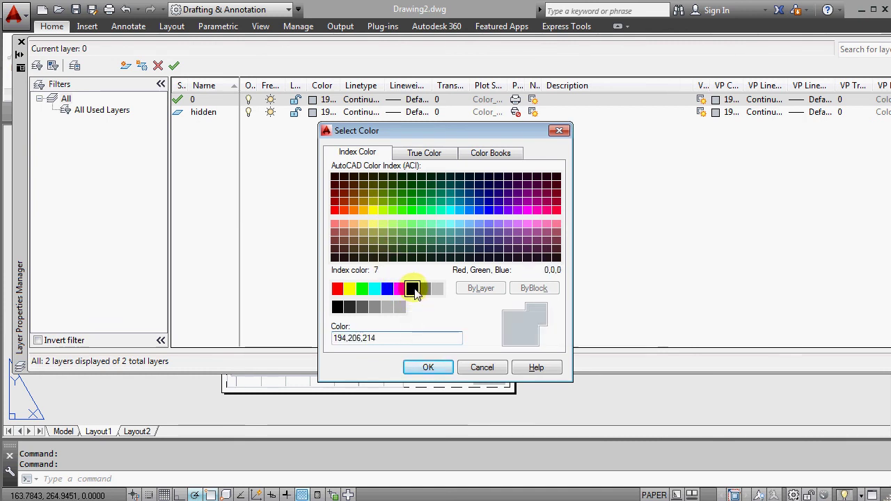
left_click(428, 368)
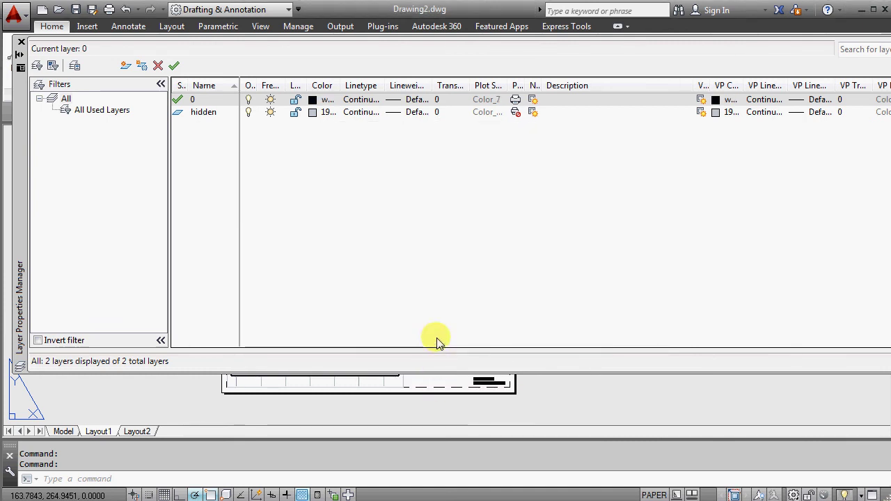
left_click(21, 43)
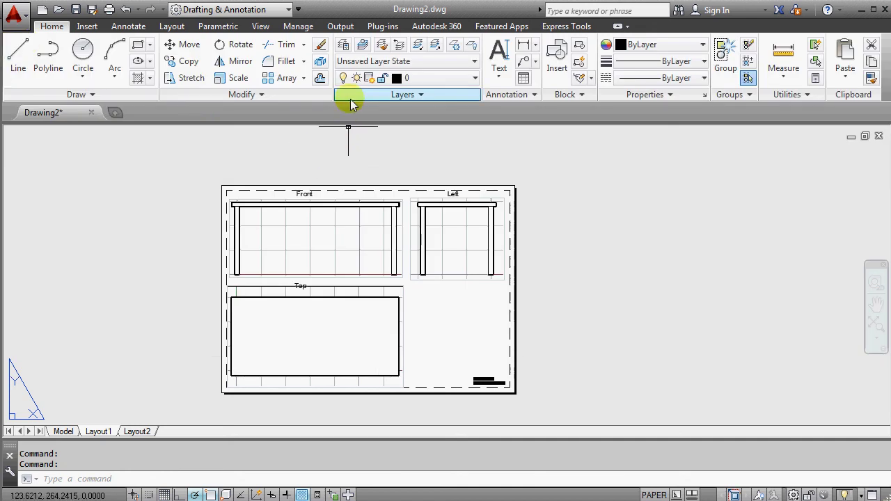
Step: Preview the plot of Layout1 to check the views, labels and note in black, and exit the preview
left_click(340, 28)
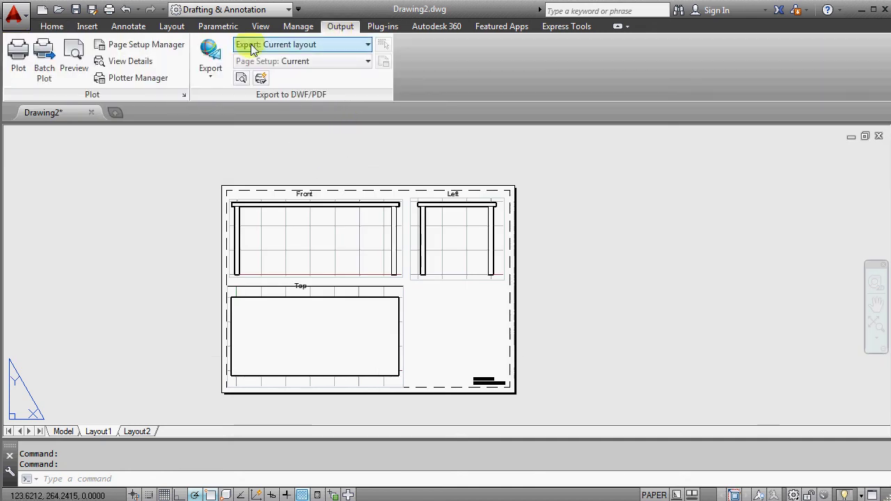
left_click(75, 55)
left_click_drag(293, 196, 241, 153)
scroll(271, 152, "down", 2)
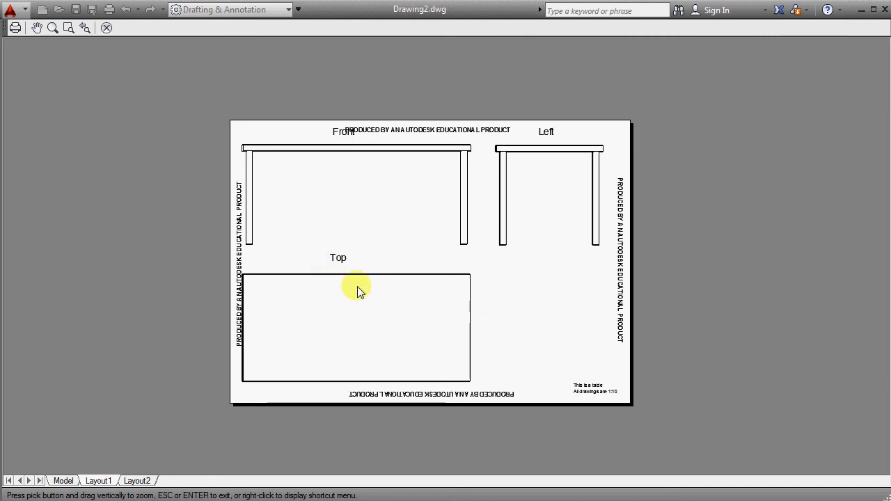
key("Escape")
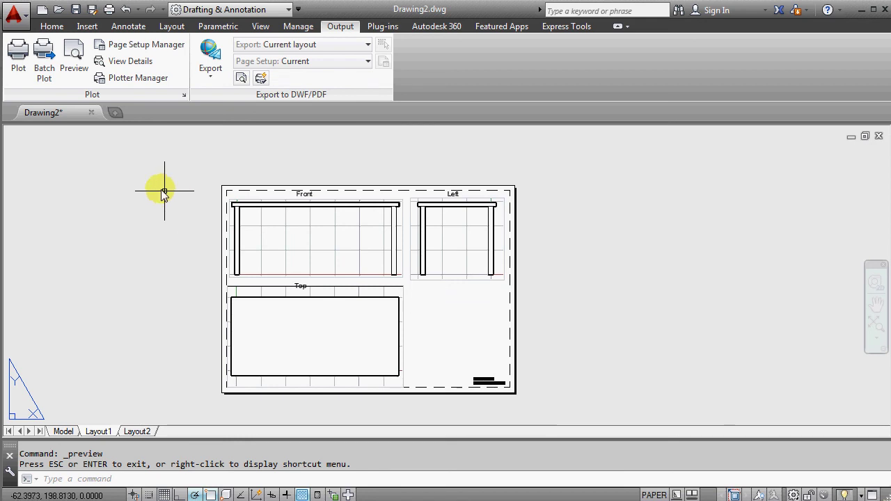
Step: Start saving the drawing with Save As
left_click(91, 11)
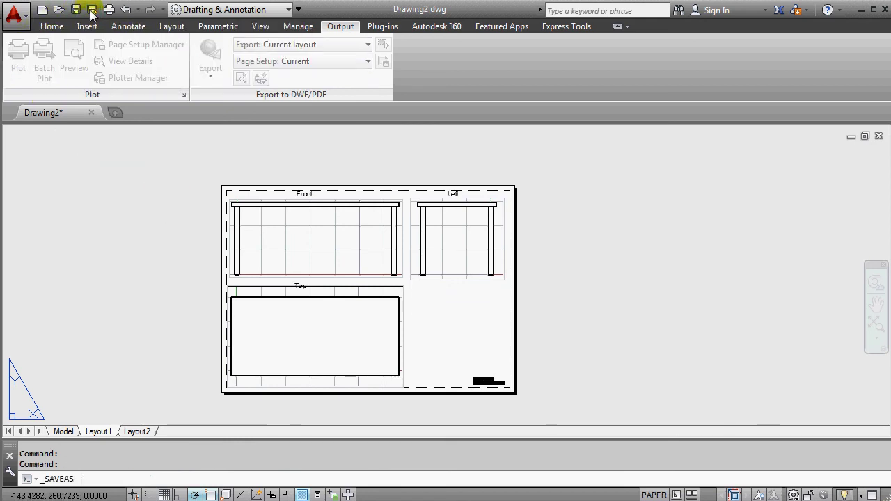